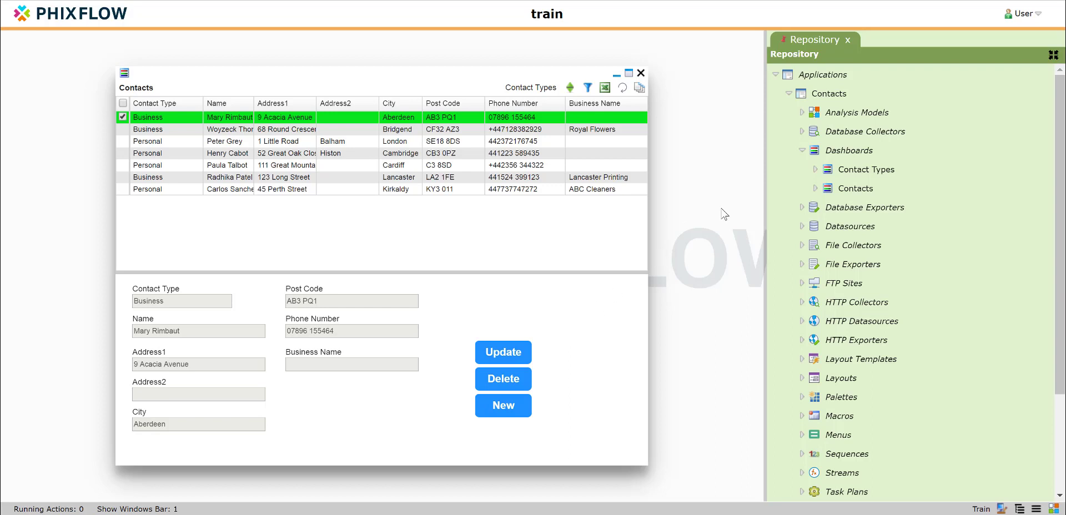
# Add a dashboard to Contacts named 'Template dashboard', correcting the typo, and save it.
pyautogui.rightClick(839, 154)
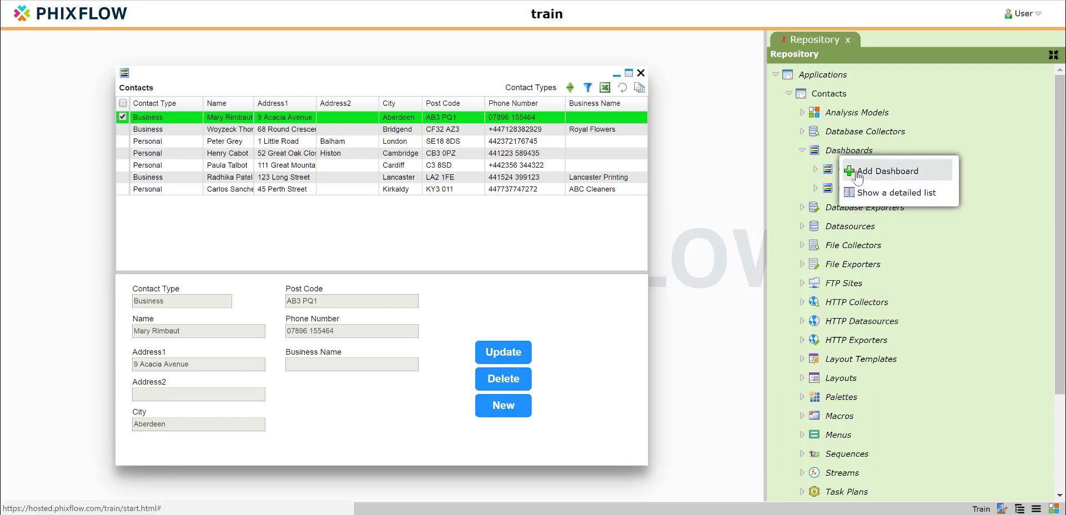
pyautogui.click(858, 173)
pyautogui.click(829, 126)
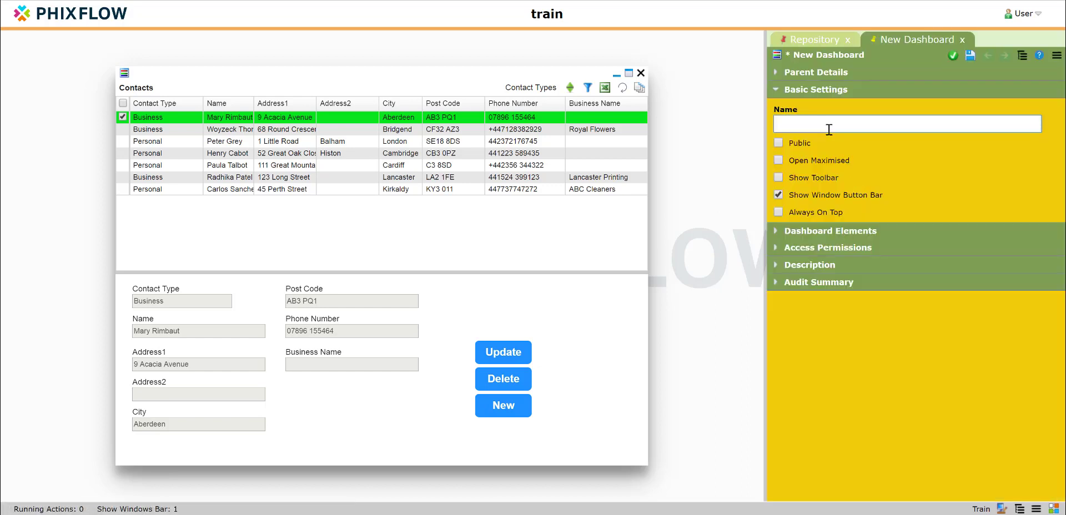
pyautogui.write('Te')
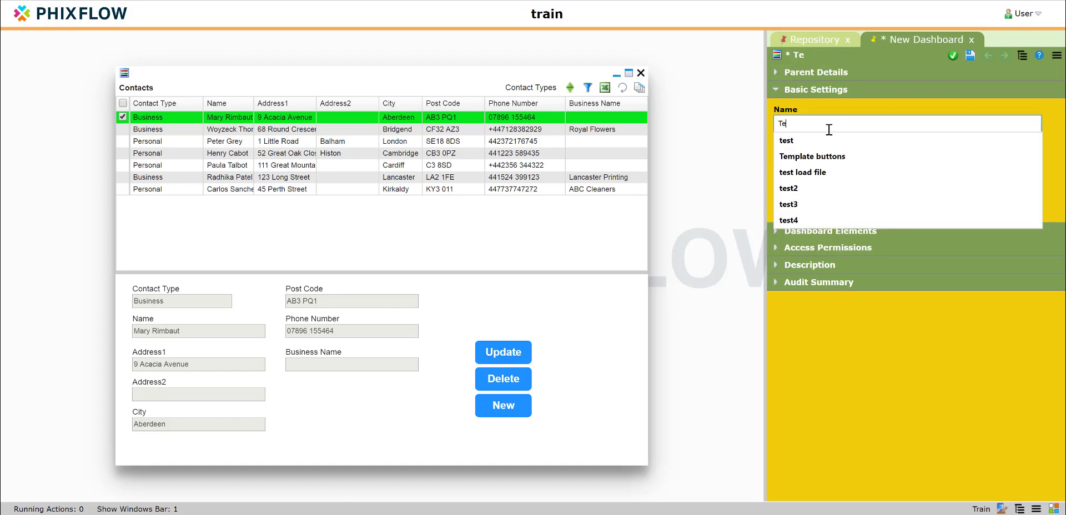
pyautogui.write('mplate ')
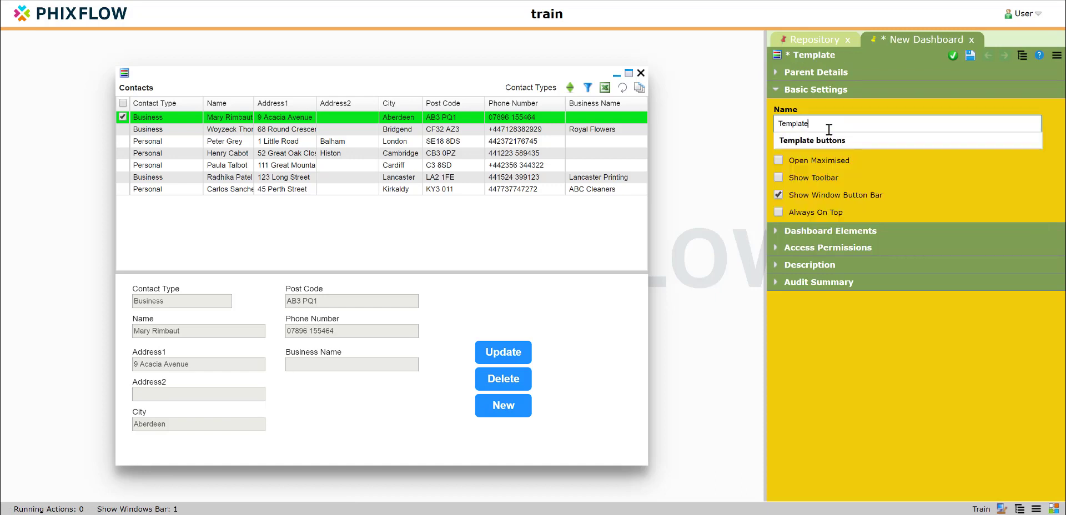
pyautogui.write('dashbpard')
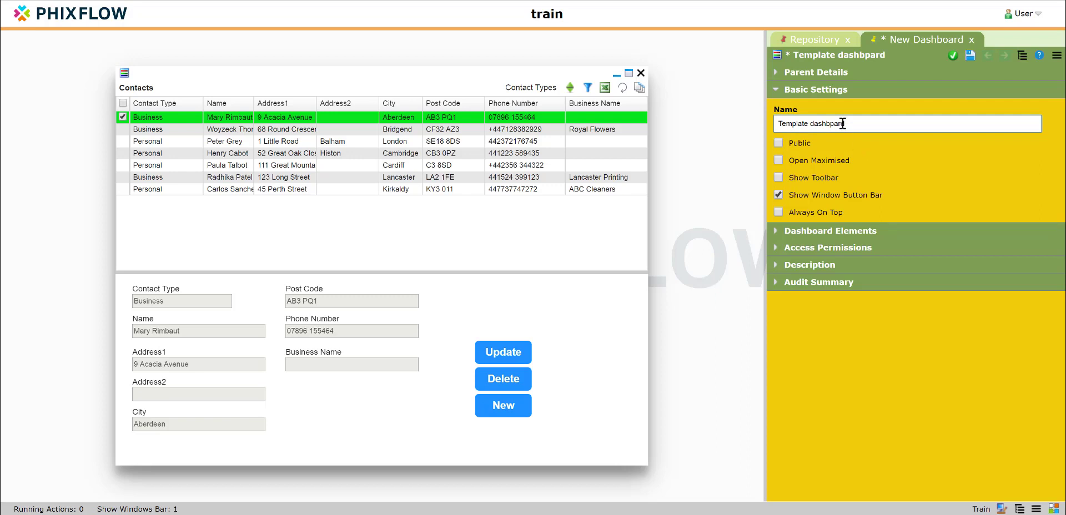
pyautogui.click(839, 123)
pyautogui.press('BackSpace')
pyautogui.write('o')
pyautogui.click(952, 57)
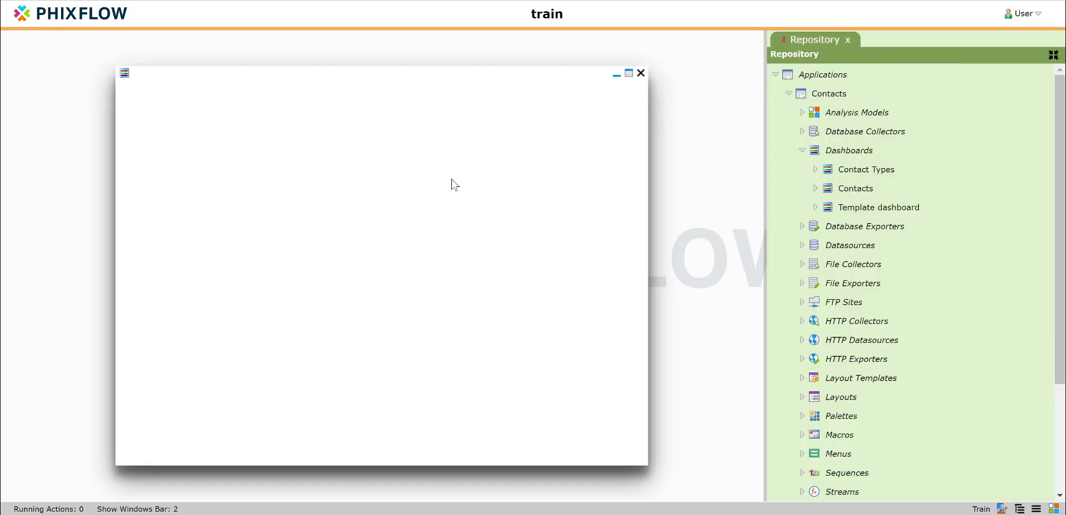
# Create a form on the blank dashboard, rename it 'Template form' and save it.
pyautogui.rightClick(452, 184)
pyautogui.click(477, 263)
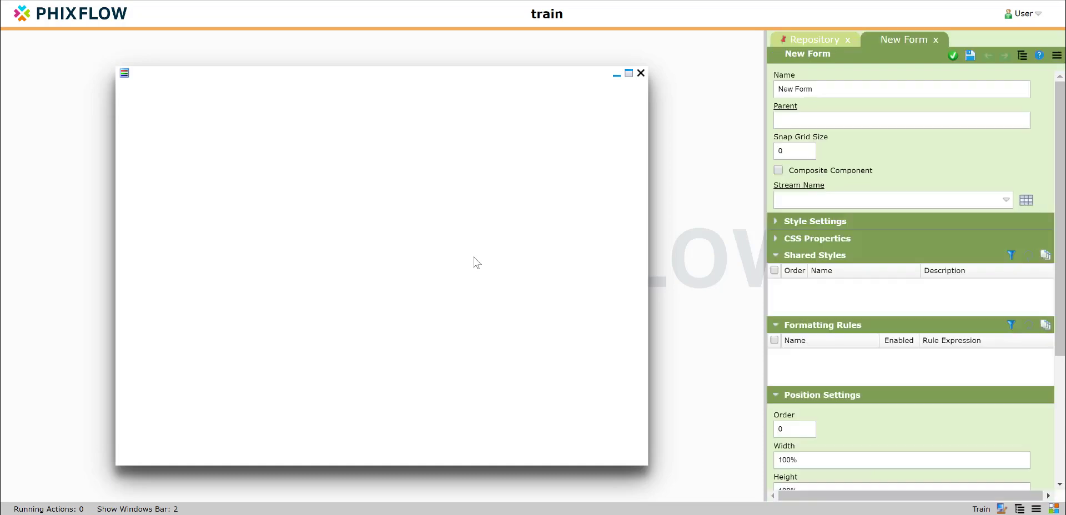
pyautogui.click(816, 86)
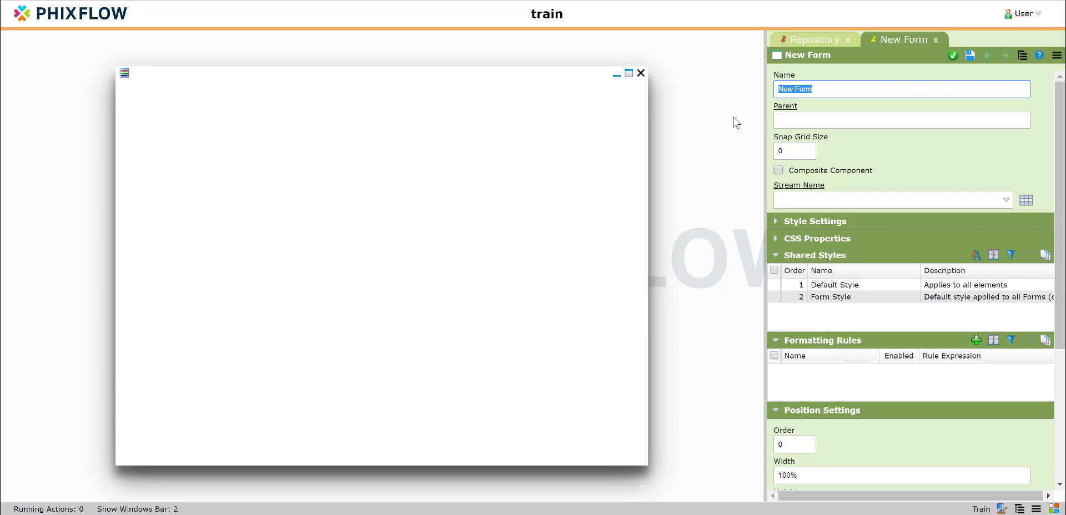
pyautogui.write('Template')
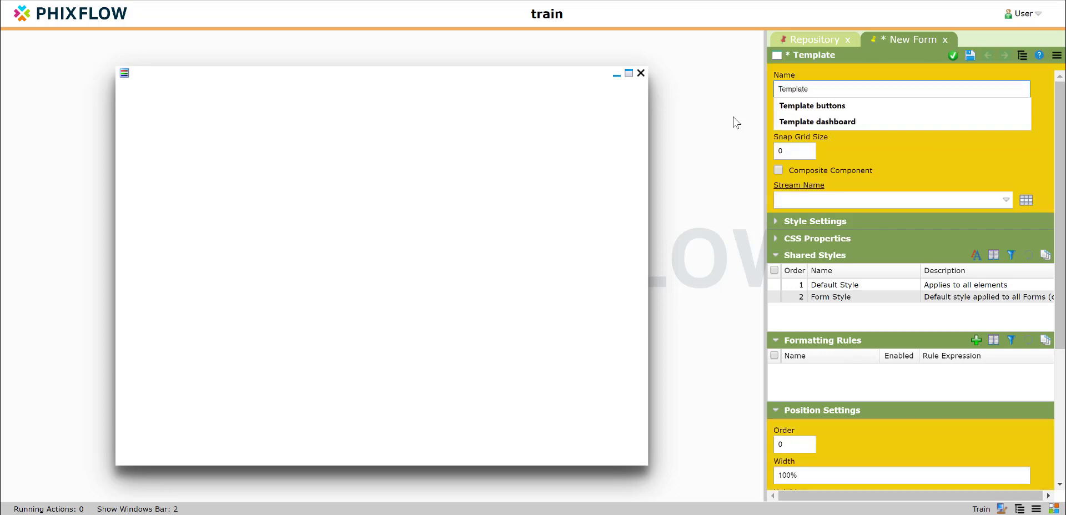
pyautogui.write(' form')
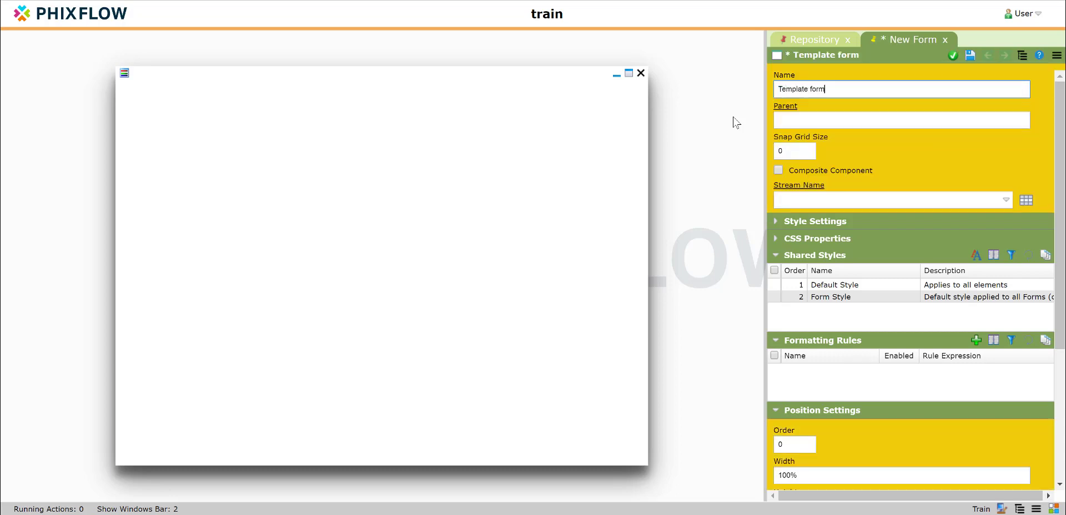
pyautogui.click(953, 55)
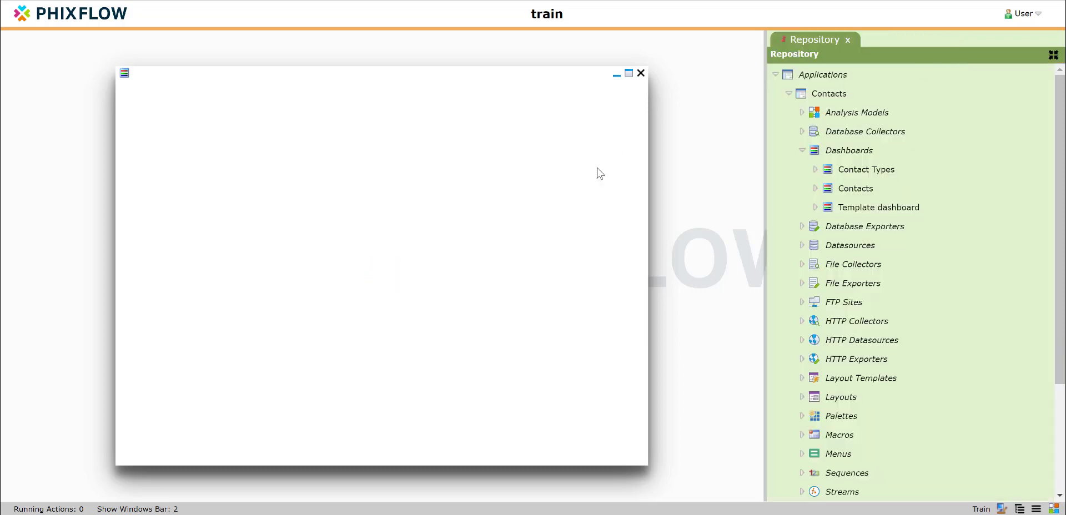
# Drop an Area from the Basic Components palette onto the form and stretch it to 170x240 px.
pyautogui.rightClick(363, 189)
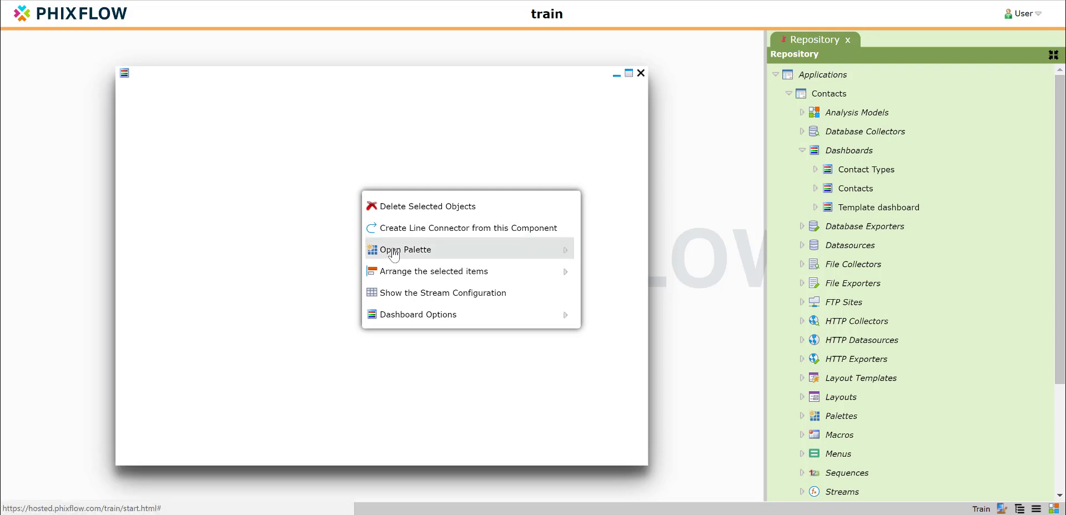
pyautogui.moveTo(452, 254)
pyautogui.click(607, 256)
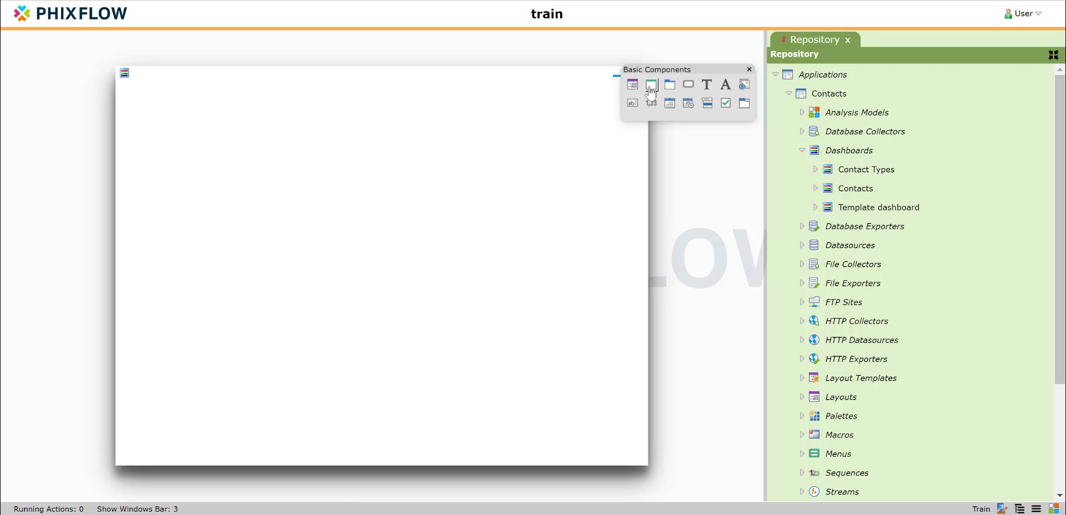
pyautogui.moveTo(651, 90); pyautogui.dragTo(397, 163)
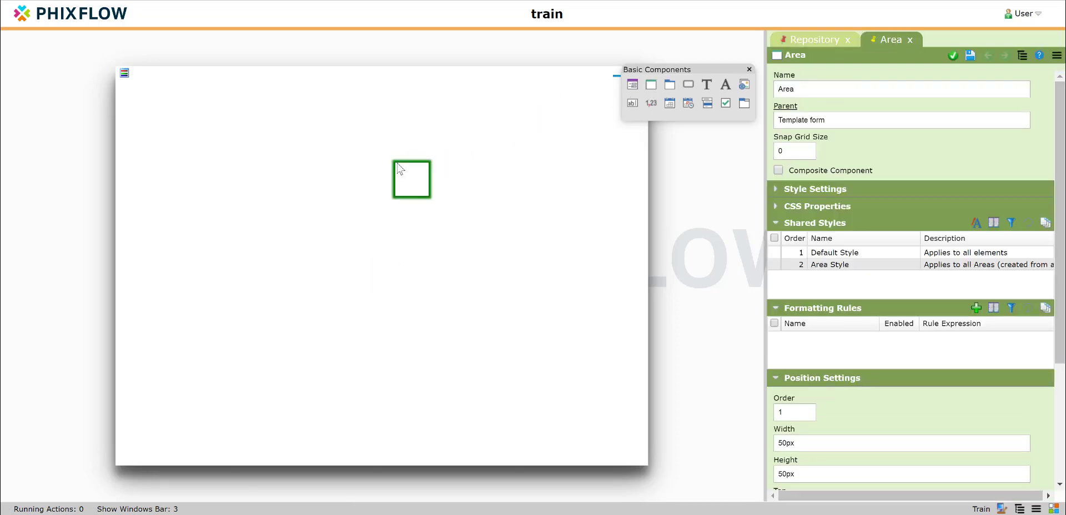
pyautogui.moveTo(430, 197); pyautogui.dragTo(511, 325)
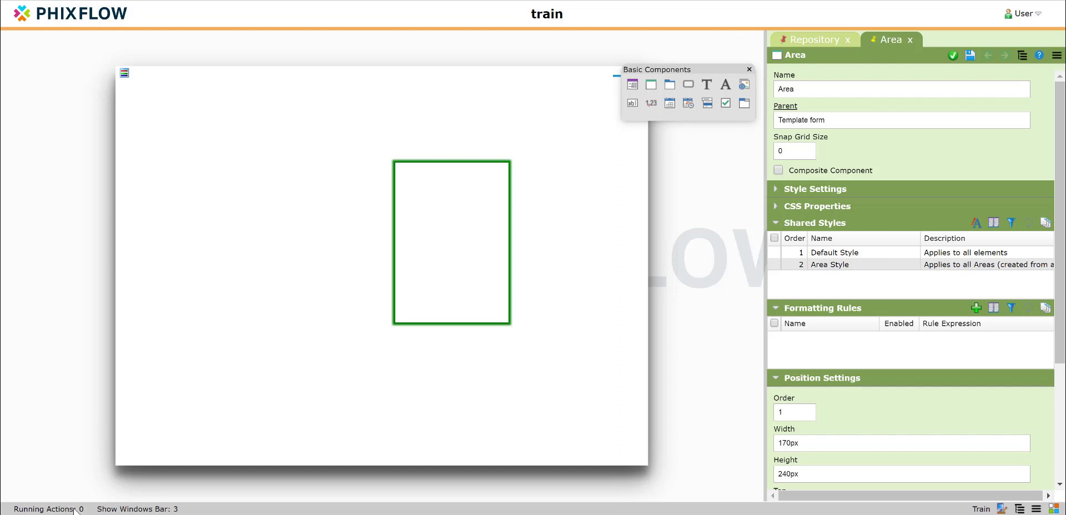
pyautogui.click(98, 509)
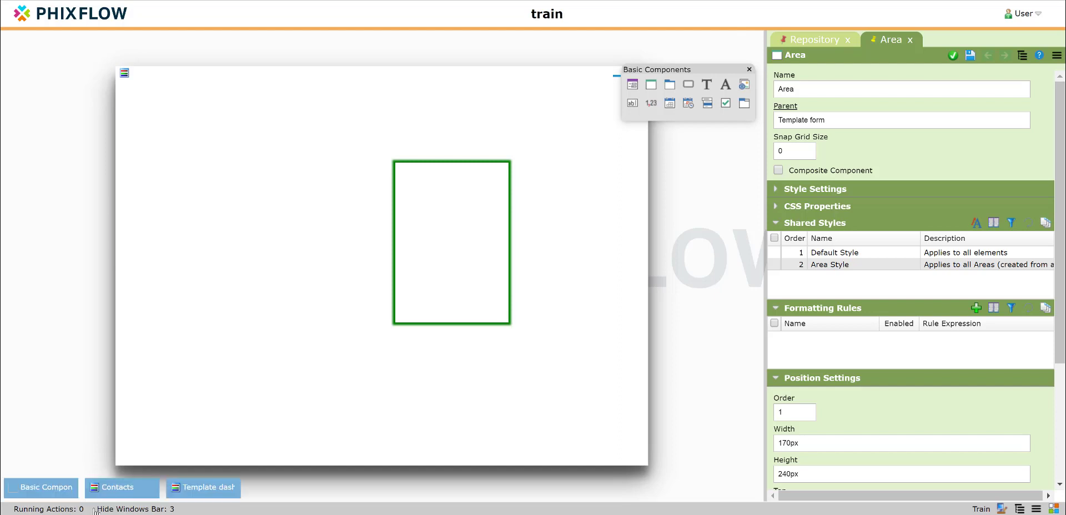
# Bring Contacts to the front and expand Layouts > Contact Details in the repository.
pyautogui.click(120, 491)
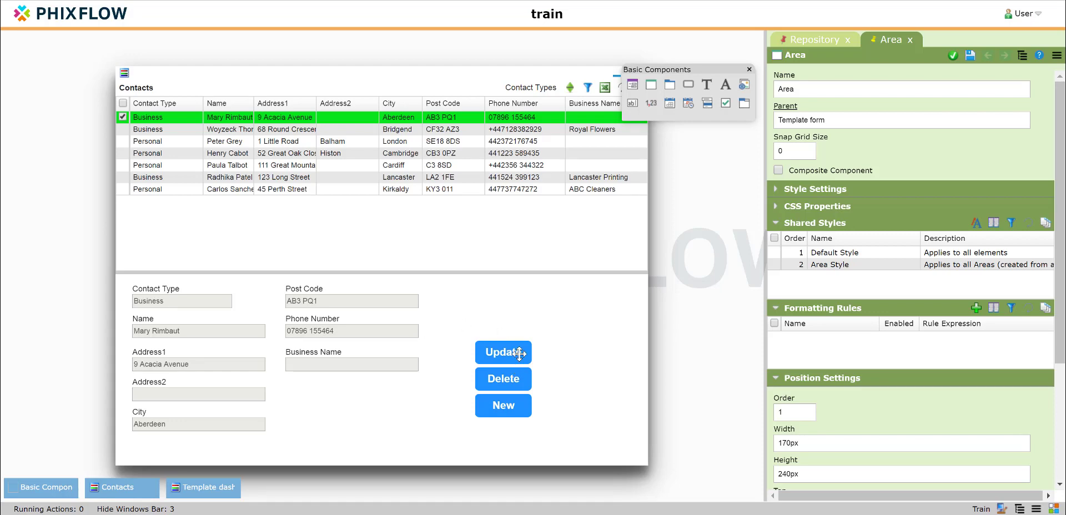
pyautogui.click(821, 41)
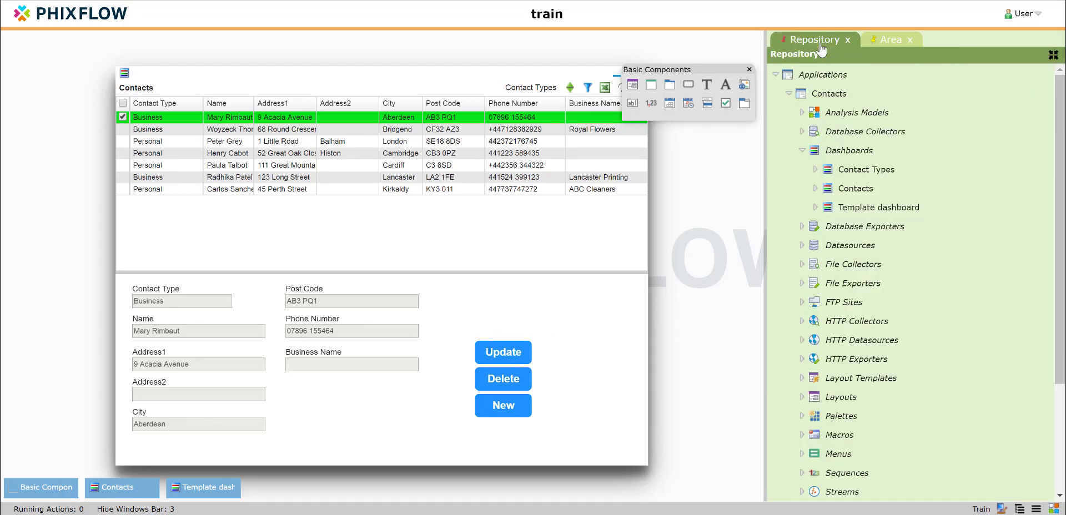
pyautogui.scroll(-3, 853, 378)
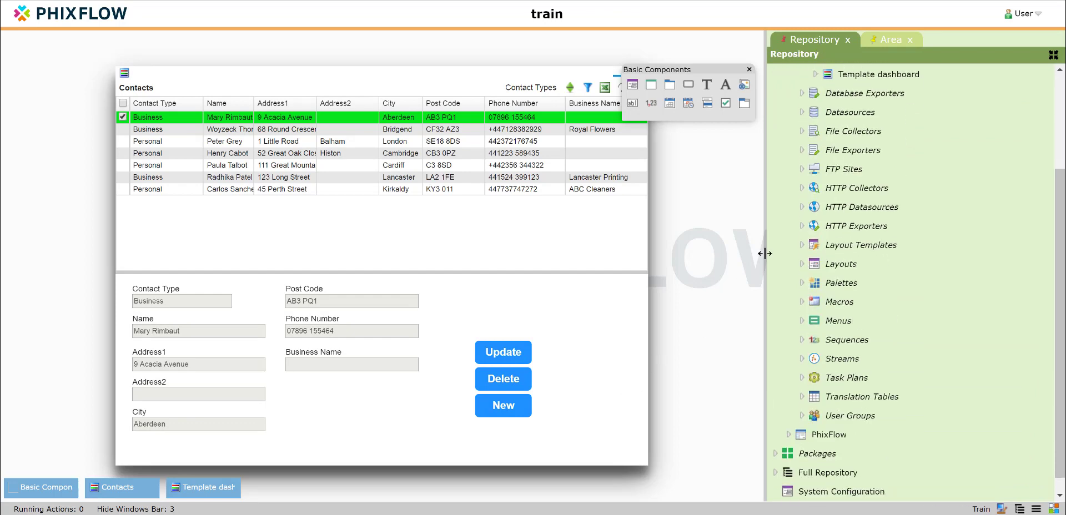
pyautogui.click(802, 264)
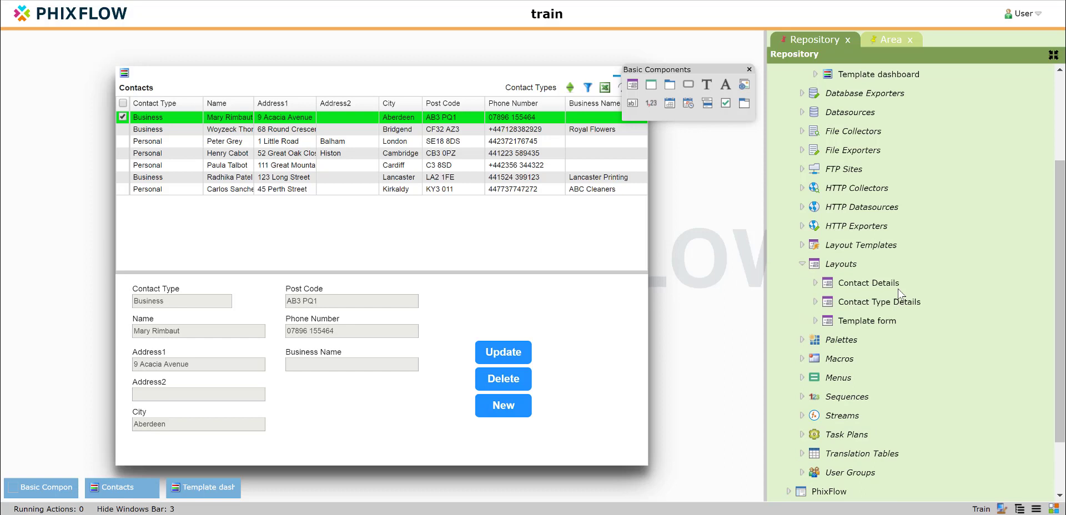
pyautogui.scroll(-1, 899, 294)
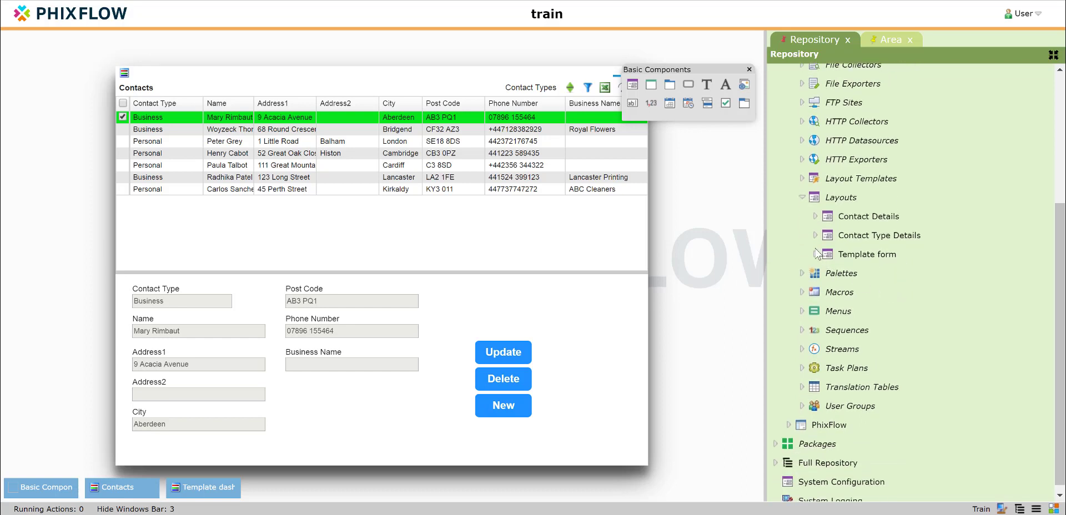
pyautogui.click(816, 216)
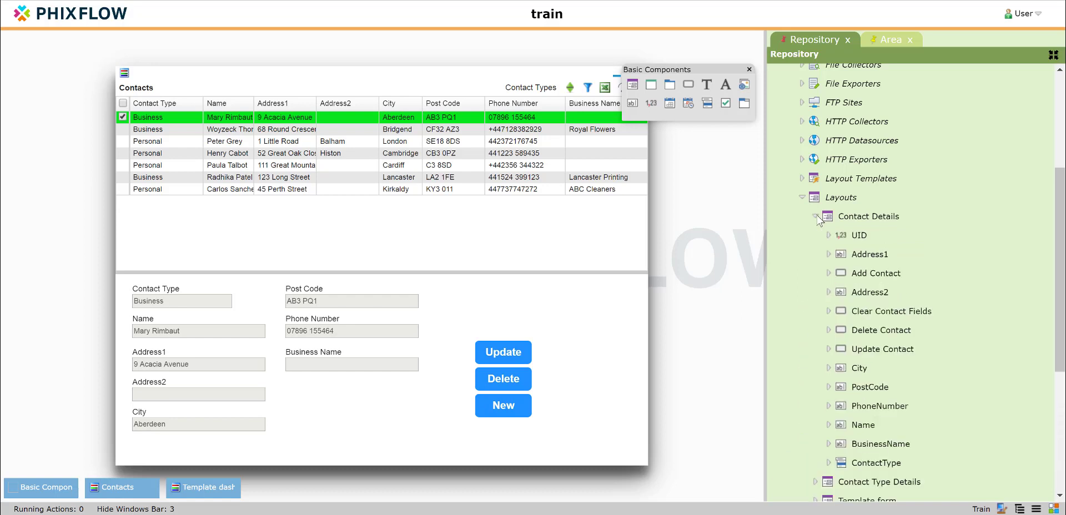
pyautogui.scroll(-3, 870, 361)
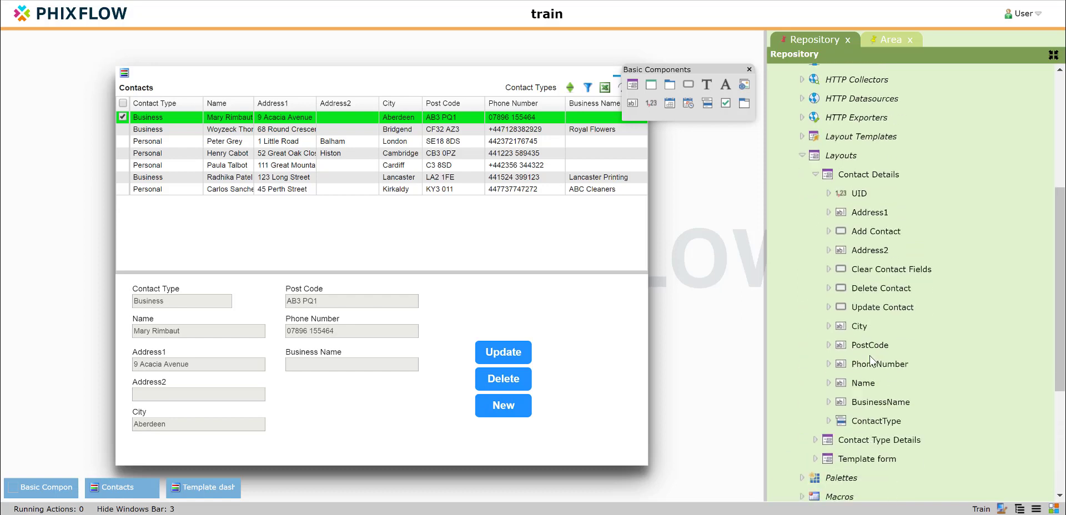
# Copy the Add Contact, Clear Contact Fields, Delete Contact and Update Contact buttons as layout templates.
pyautogui.rightClick(870, 213)
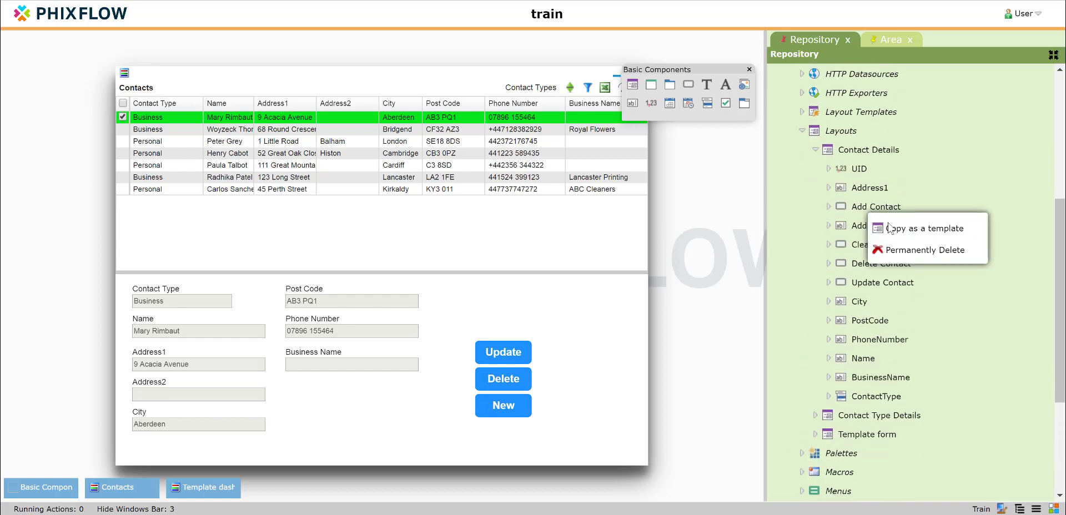
pyautogui.click(911, 239)
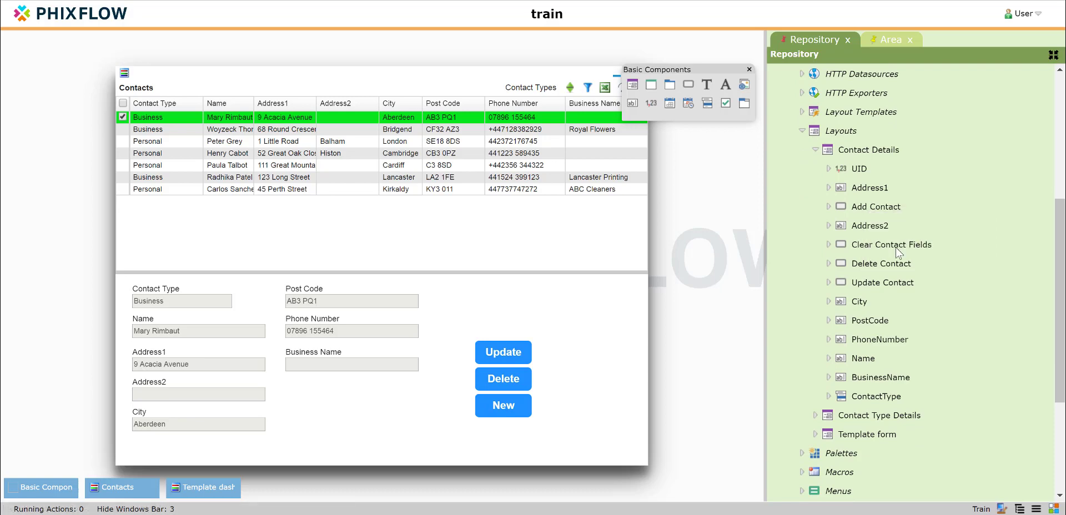
pyautogui.click(803, 41)
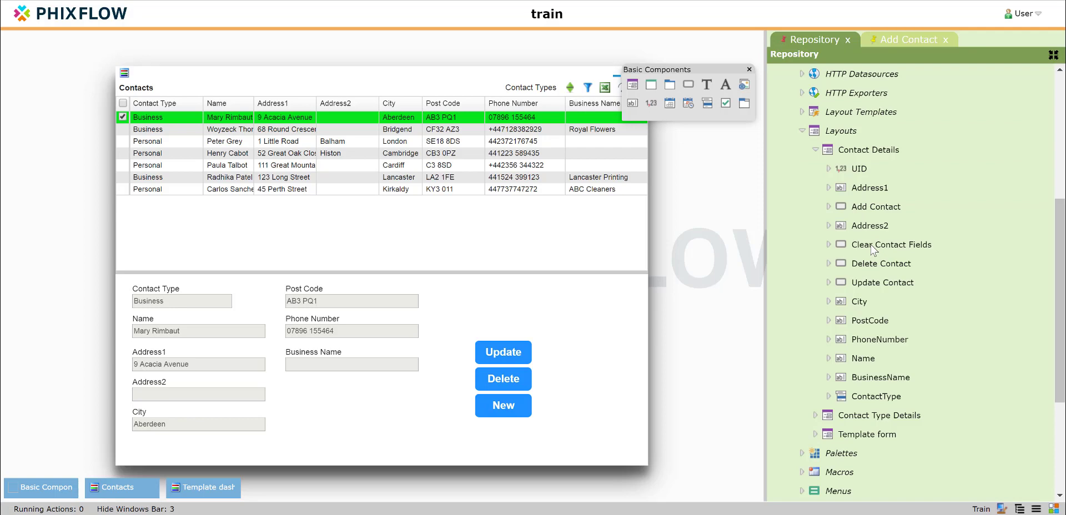
pyautogui.rightClick(870, 262)
pyautogui.click(891, 266)
pyautogui.click(804, 41)
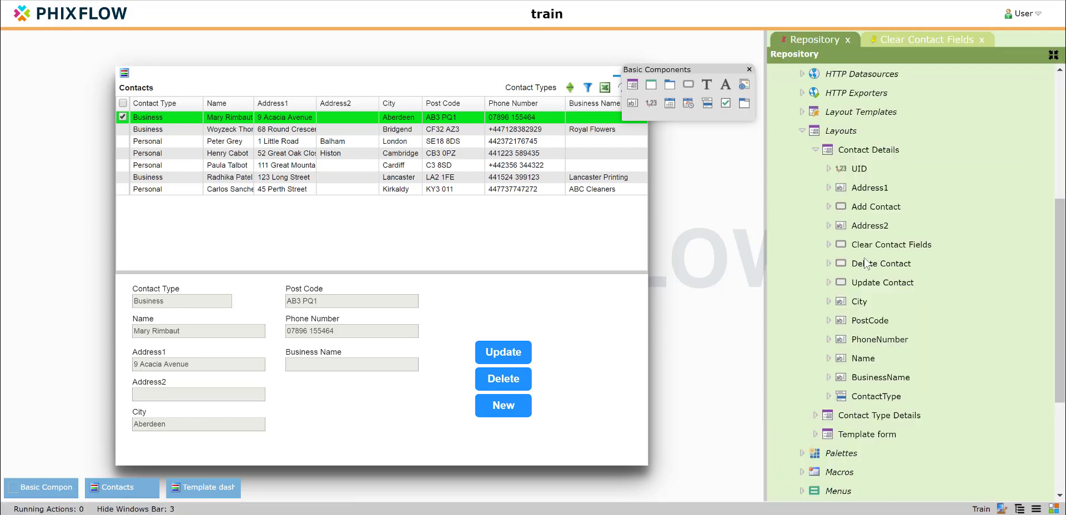
pyautogui.rightClick(867, 268)
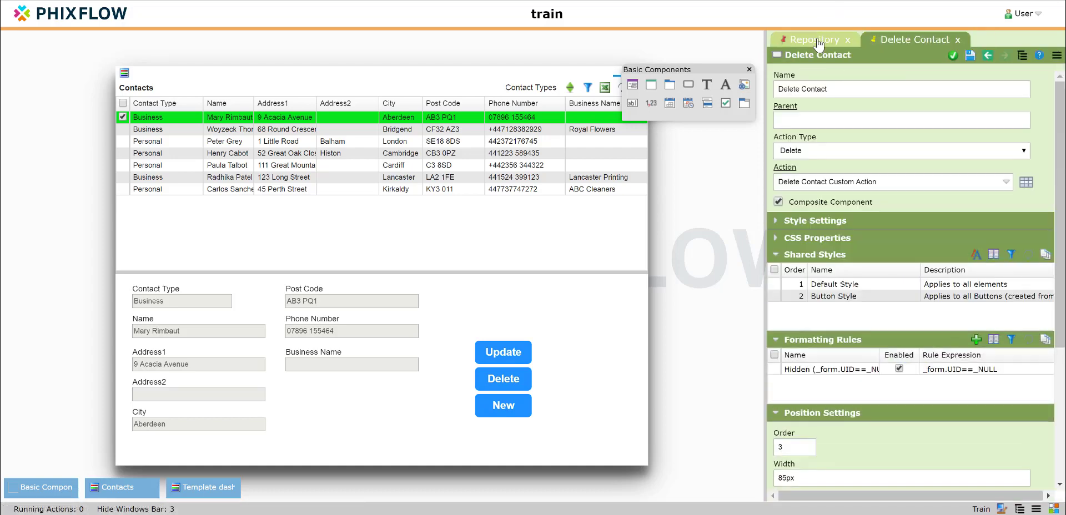
pyautogui.click(818, 44)
pyautogui.rightClick(879, 283)
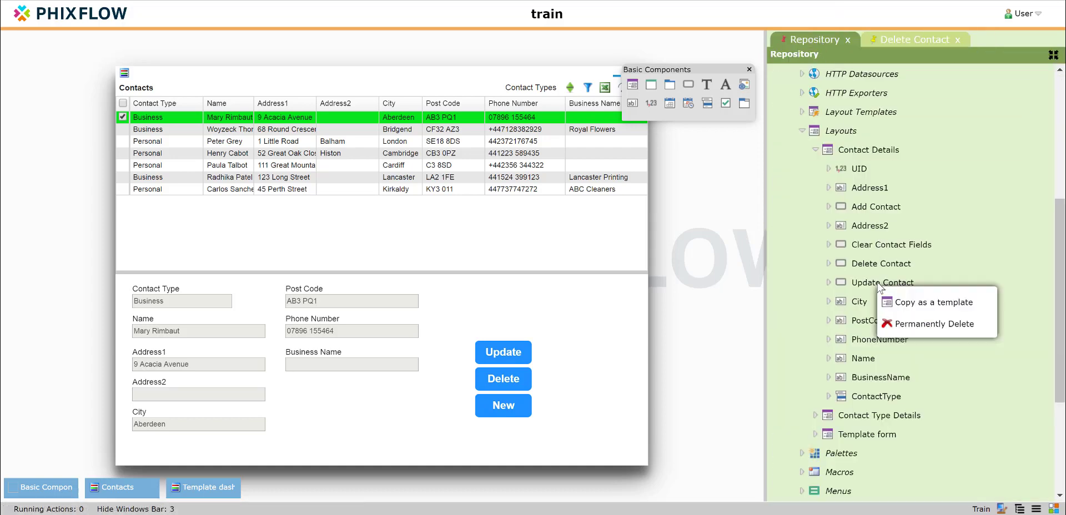
pyautogui.click(914, 305)
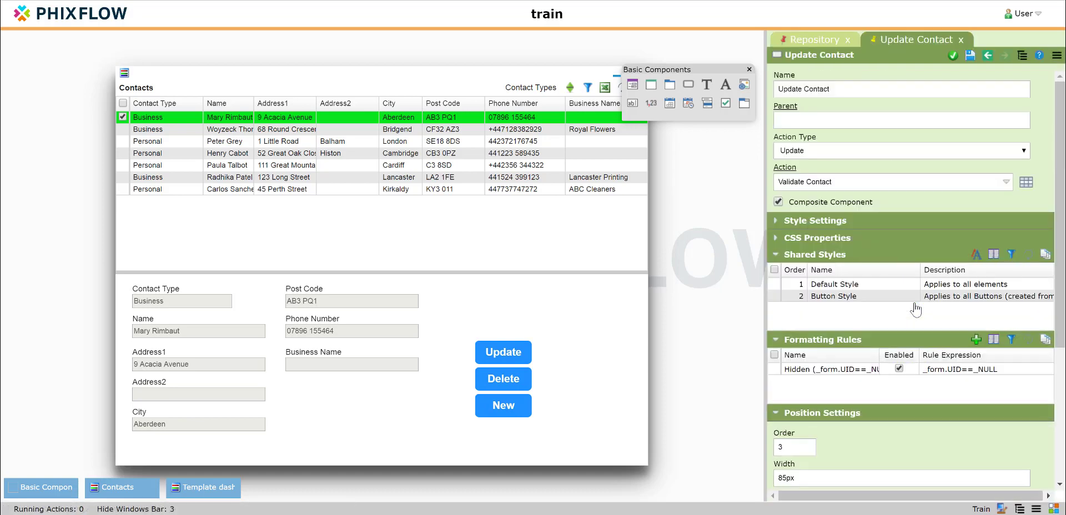
pyautogui.click(814, 42)
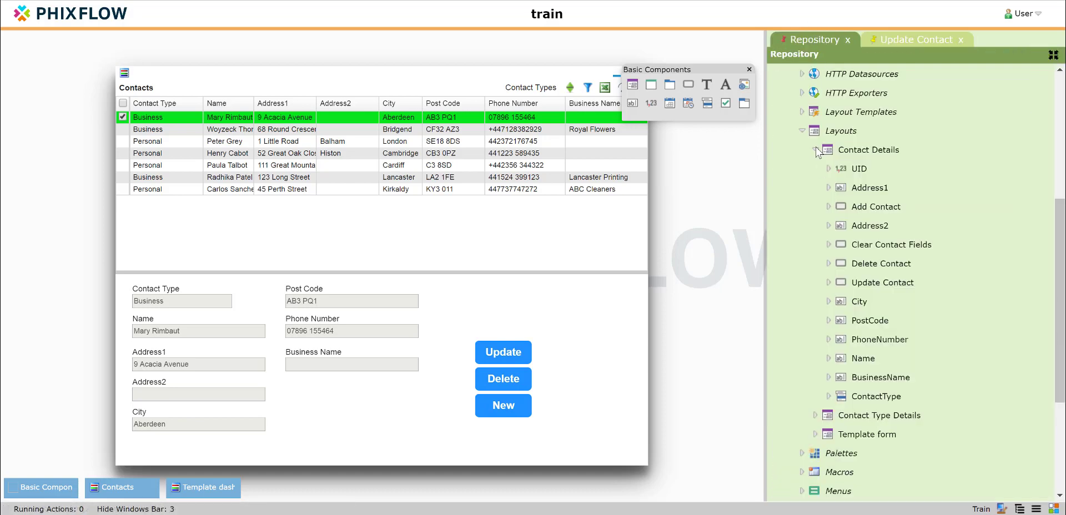
# Collapse Contact Details and Layouts, and expand Layout Templates.
pyautogui.click(815, 150)
pyautogui.click(802, 190)
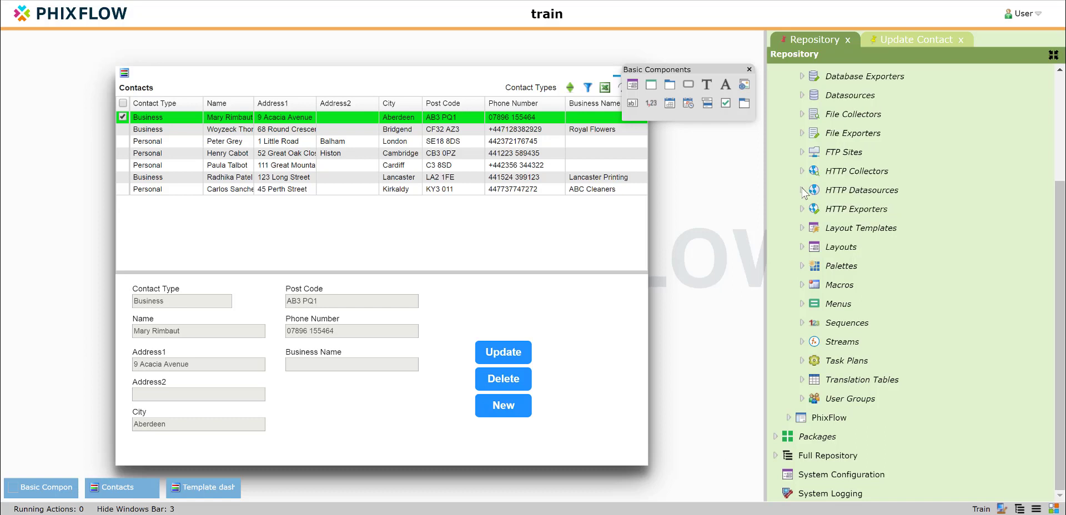
pyautogui.click(802, 227)
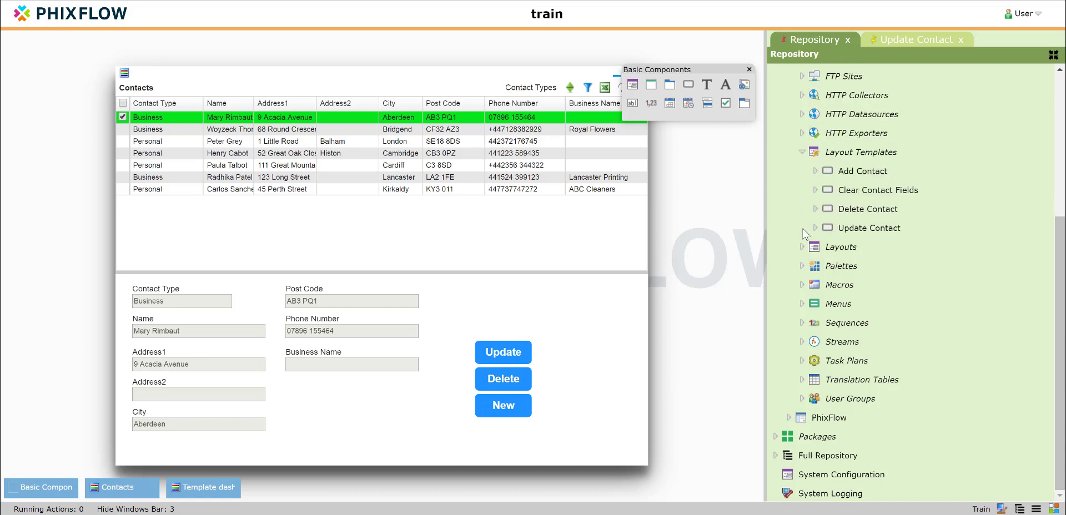
# Clear the Validate Contact action on the Add Contact layout template and apply it.
pyautogui.click(859, 174)
pyautogui.doubleClick(859, 173)
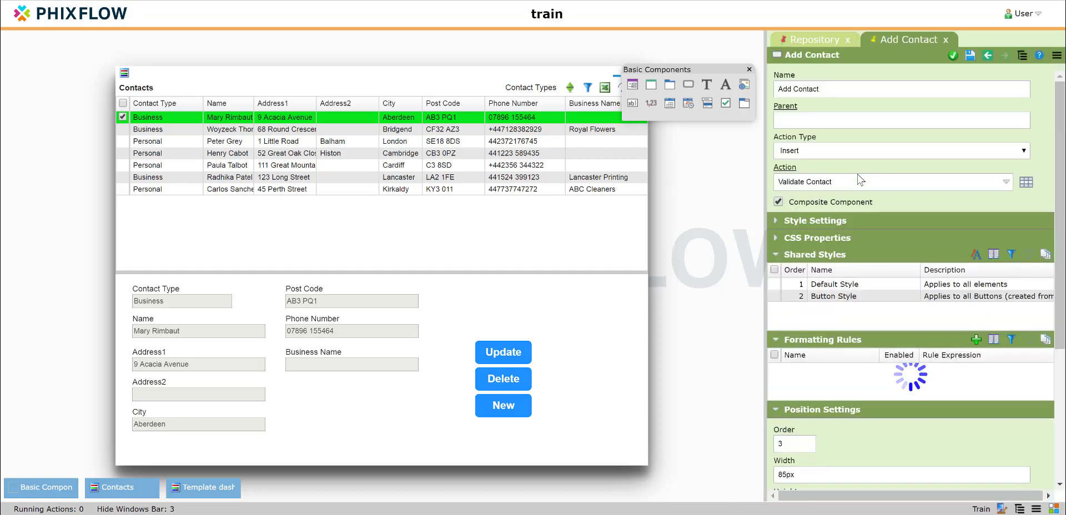
pyautogui.click(817, 187)
pyautogui.click(831, 215)
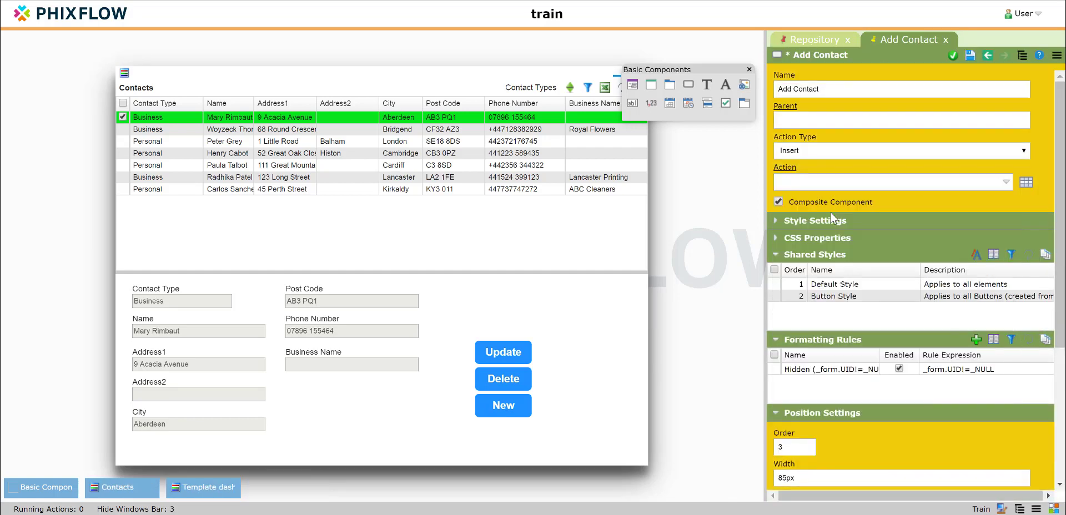
pyautogui.click(954, 57)
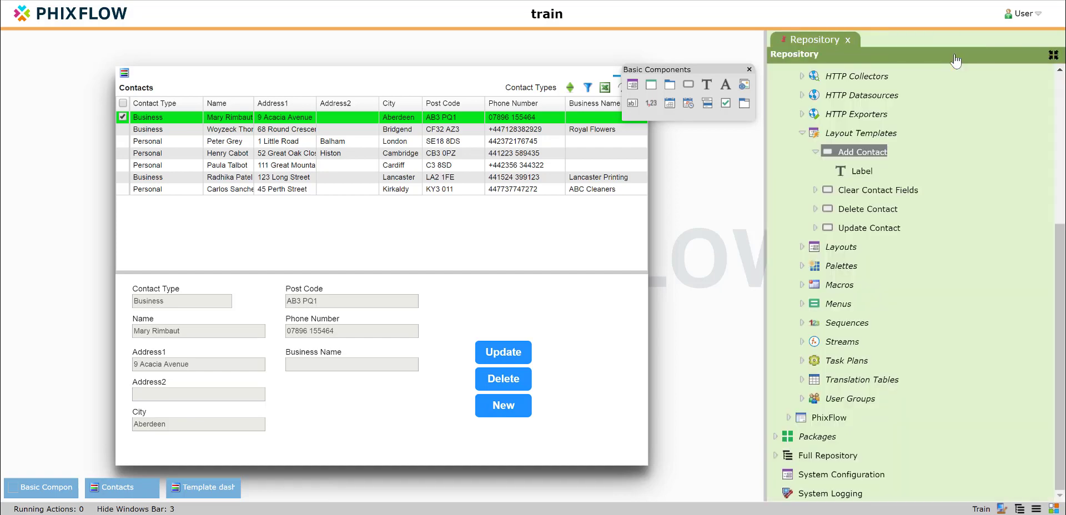
pyautogui.click(816, 150)
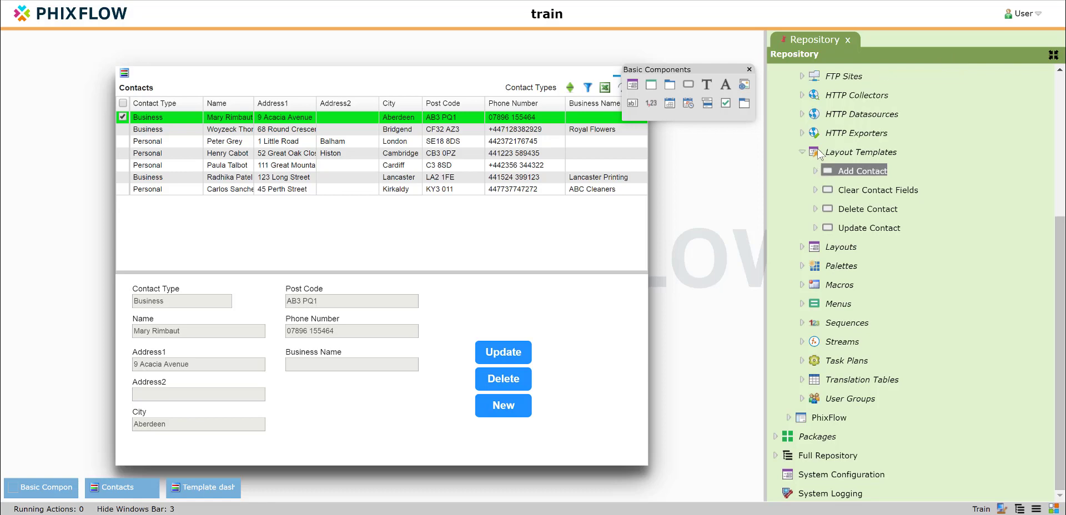
# Inspect the Clear Contact Fields and Delete Contact templates' properties, including Delete's Custom Action.
pyautogui.doubleClick(856, 192)
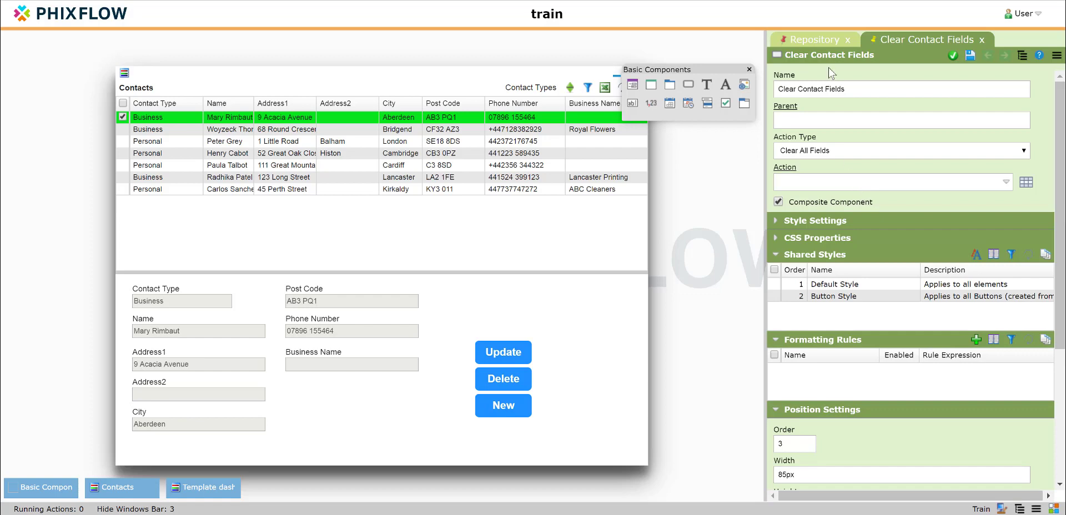
pyautogui.click(816, 40)
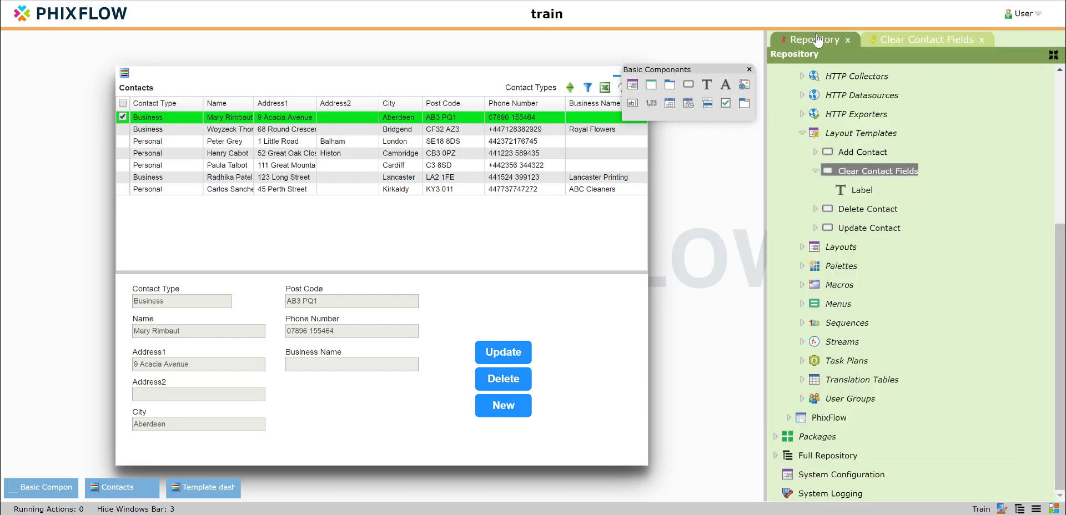
pyautogui.doubleClick(844, 210)
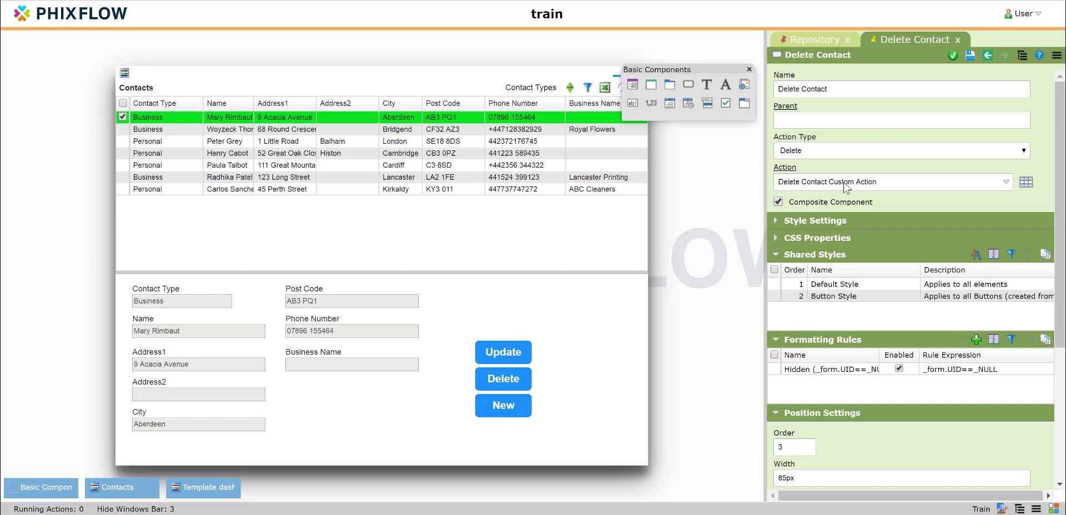
pyautogui.click(789, 172)
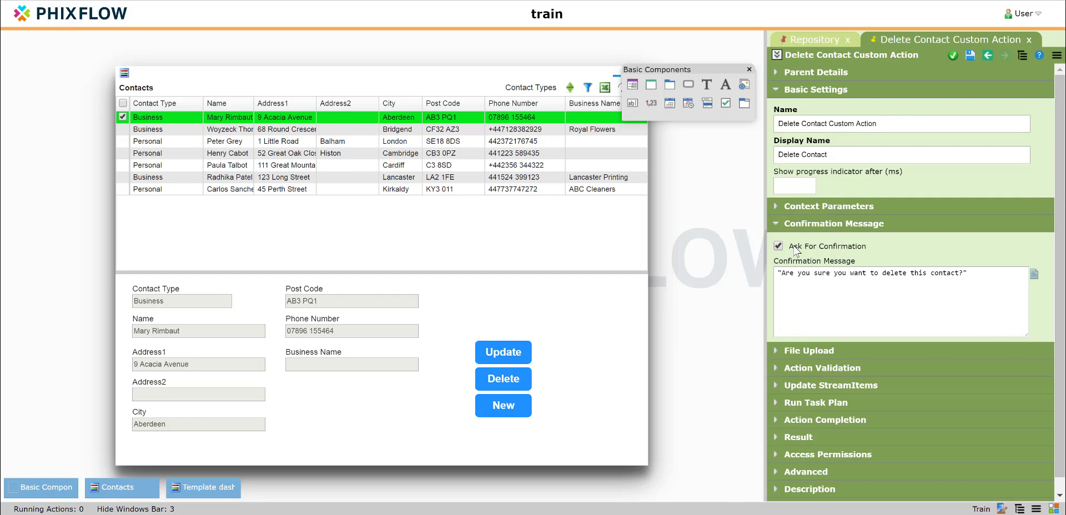
pyautogui.click(812, 42)
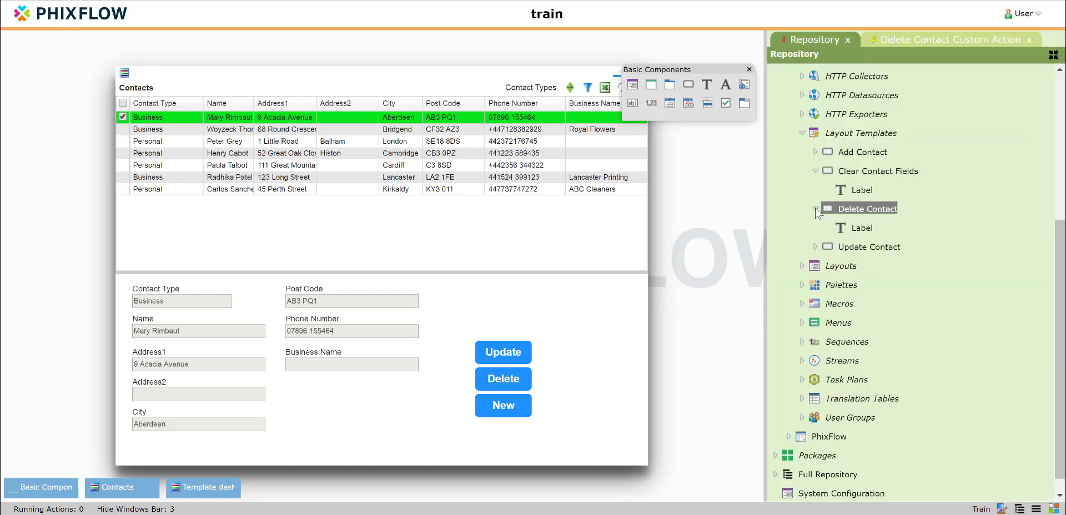
pyautogui.click(815, 209)
pyautogui.click(815, 171)
# Blank the Update Contact template's Validate Contact action and apply the change.
pyautogui.click(848, 228)
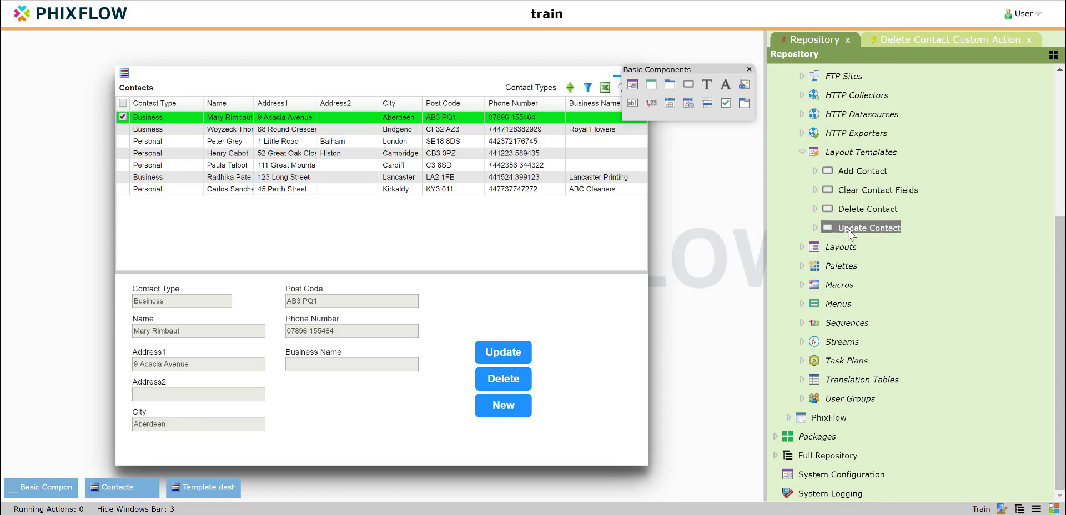
pyautogui.doubleClick(849, 229)
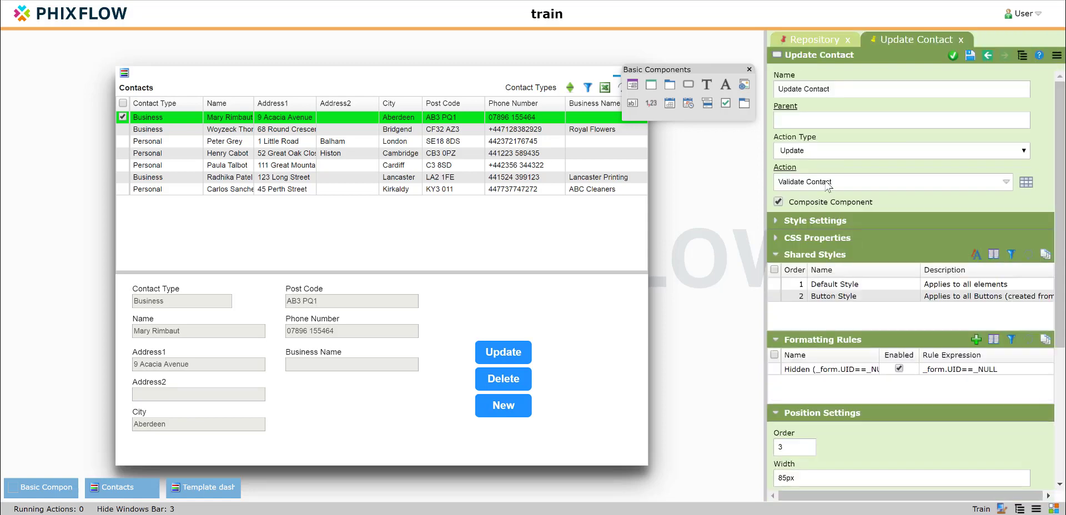
pyautogui.click(827, 186)
pyautogui.click(825, 214)
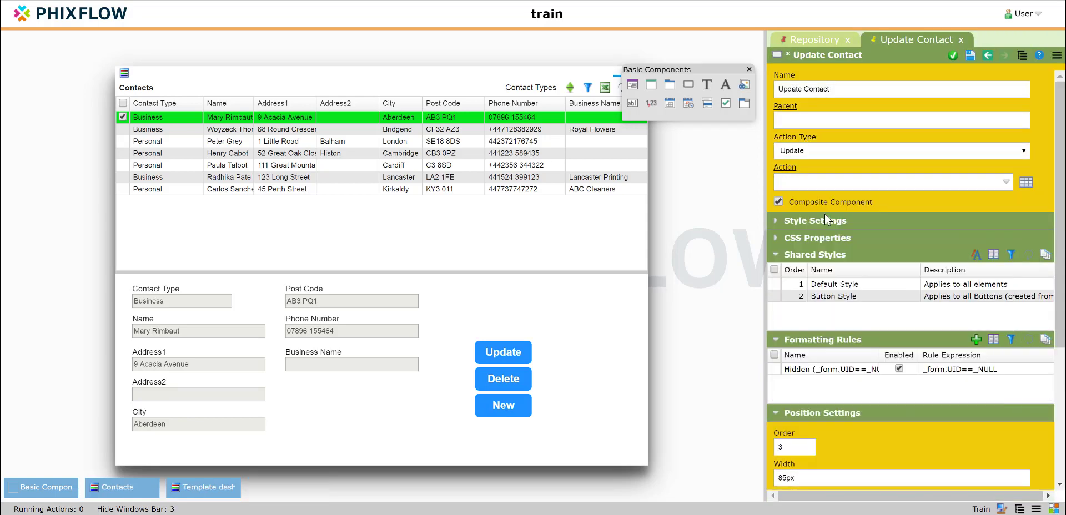
pyautogui.click(952, 57)
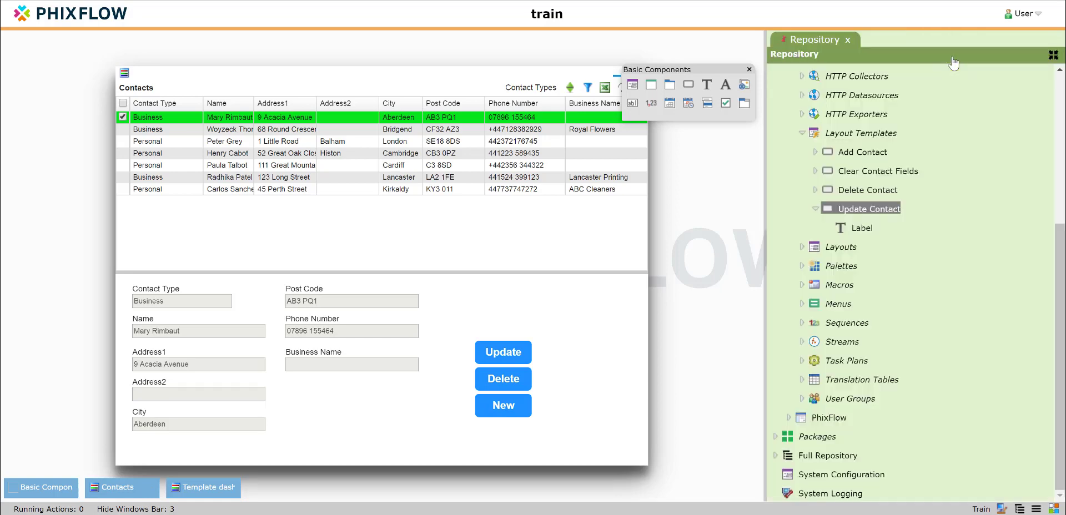
pyautogui.click(814, 208)
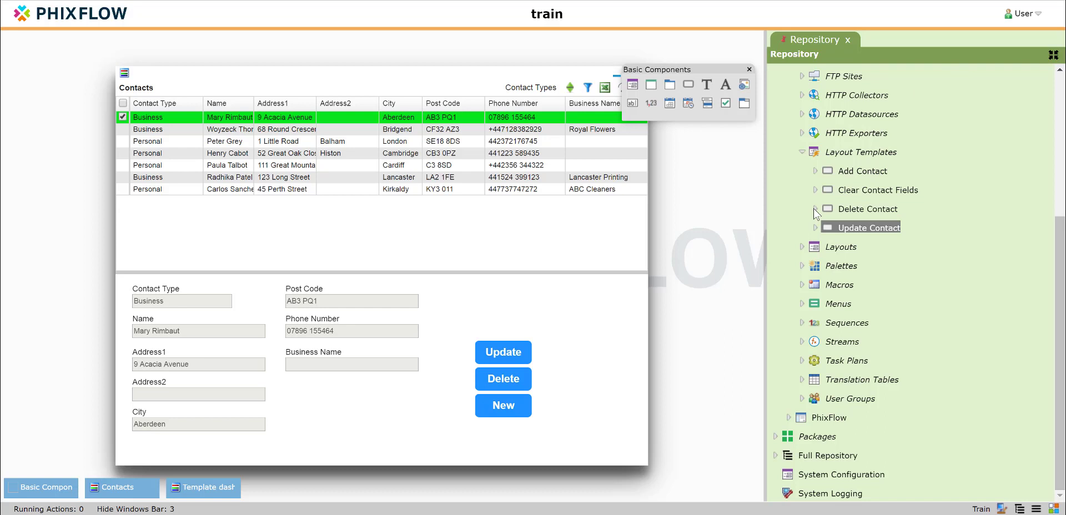
# On Template dash, drag Add Contact, Clear Contact Fields and Update Contact templates into the frame.
pyautogui.click(200, 490)
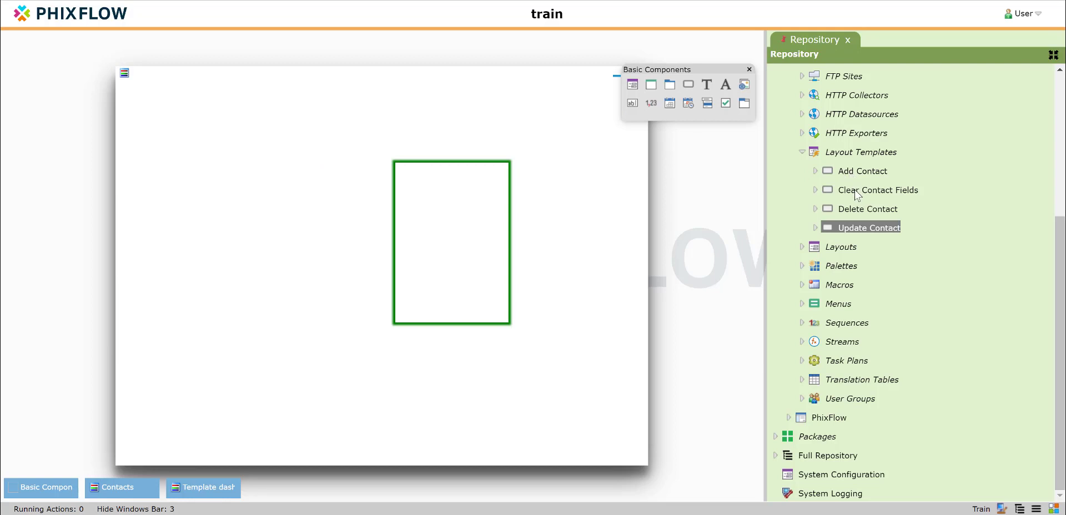
pyautogui.moveTo(860, 172); pyautogui.dragTo(411, 171)
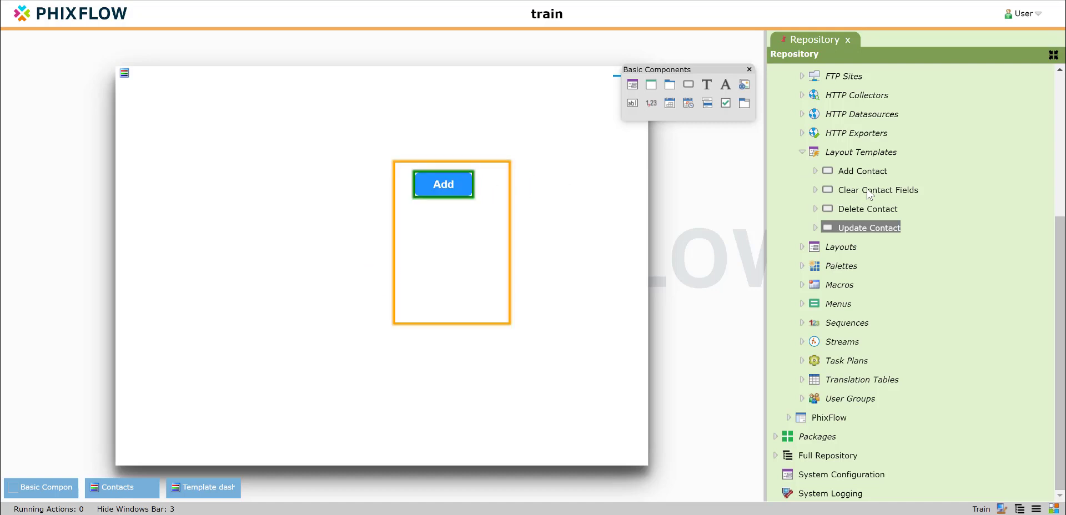
pyautogui.click(811, 40)
pyautogui.moveTo(878, 192); pyautogui.dragTo(428, 207)
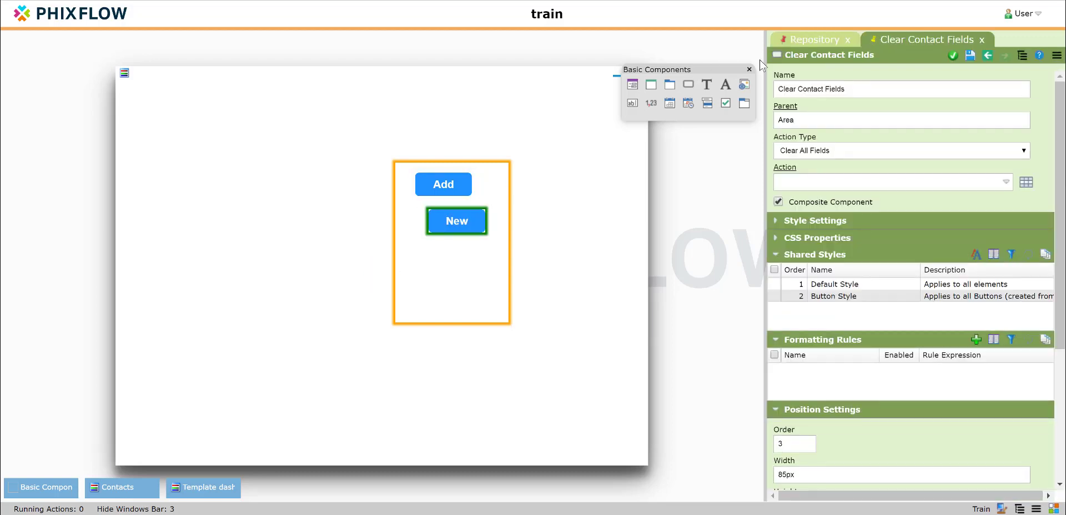
pyautogui.click(811, 39)
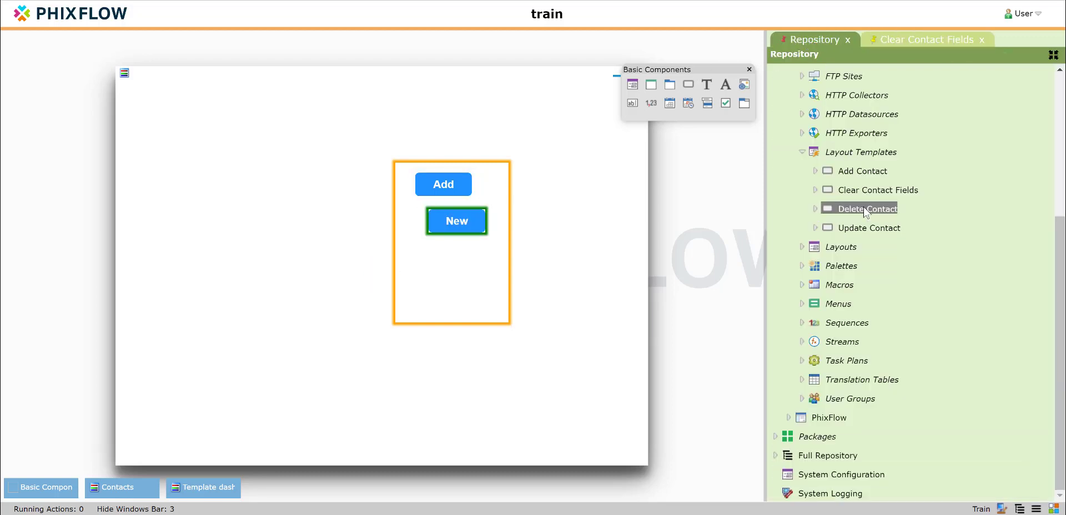
pyautogui.moveTo(864, 207); pyautogui.dragTo(431, 251)
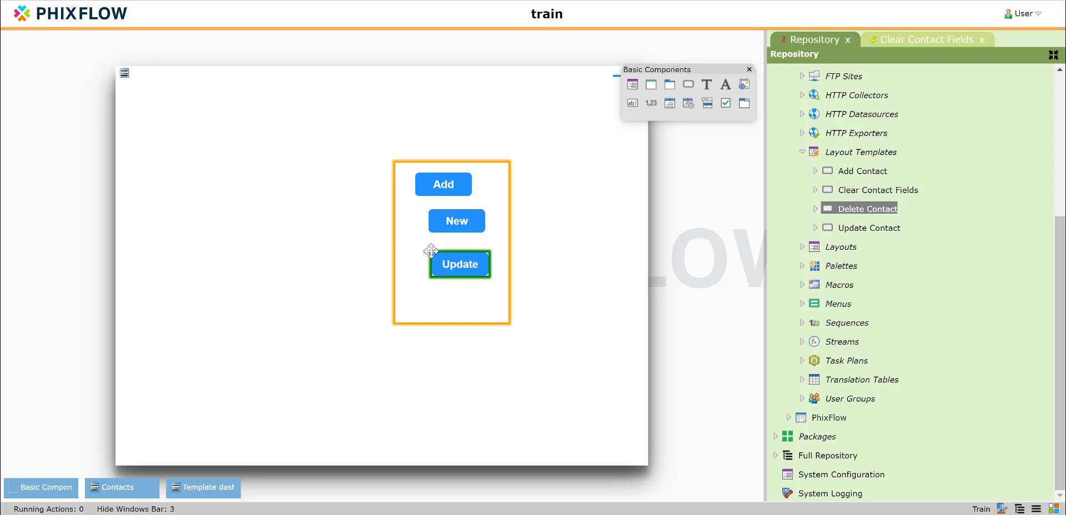
pyautogui.click(832, 40)
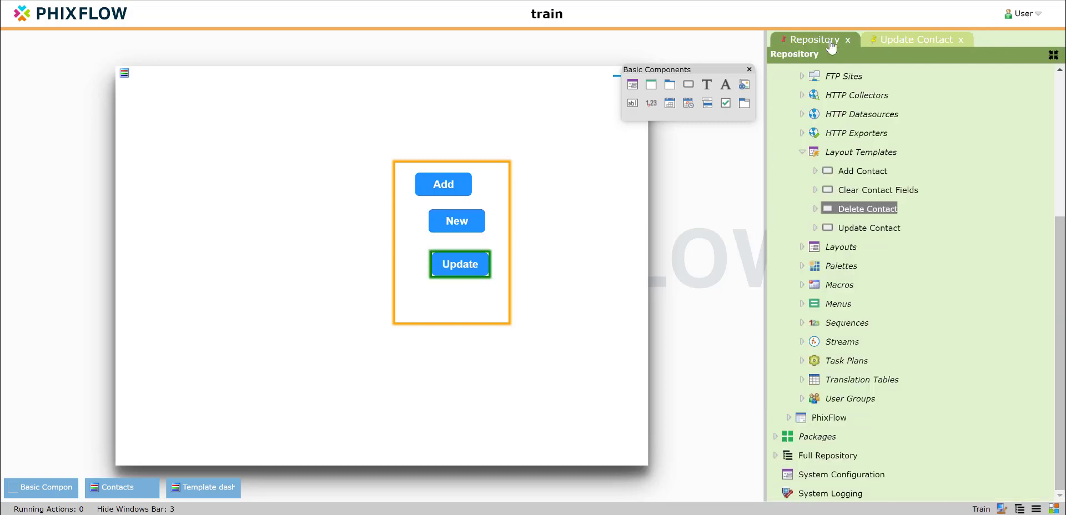
# Add a second Update button and space all four buttons evenly down the frame.
pyautogui.moveTo(848, 231); pyautogui.dragTo(426, 300)
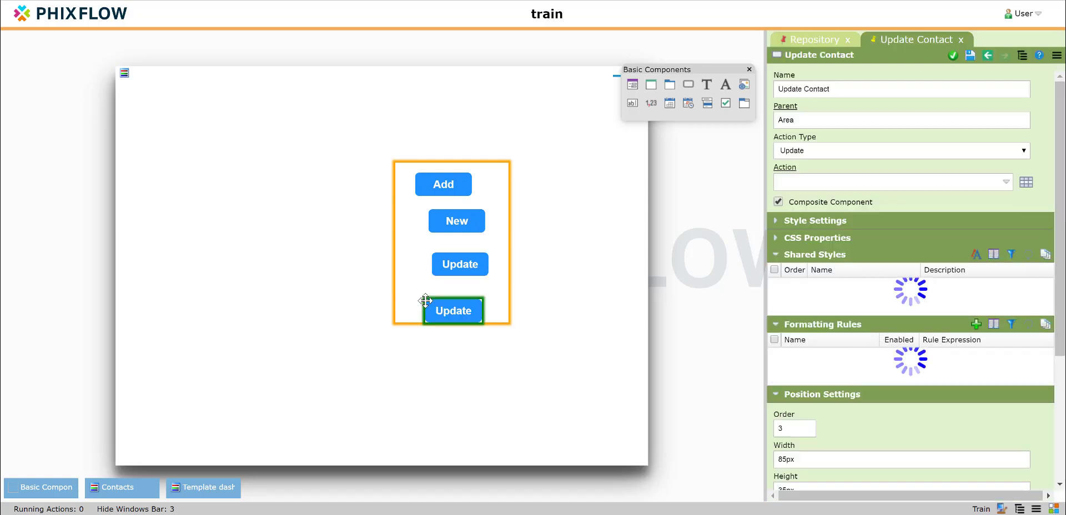
pyautogui.click(444, 272)
pyautogui.click(437, 228)
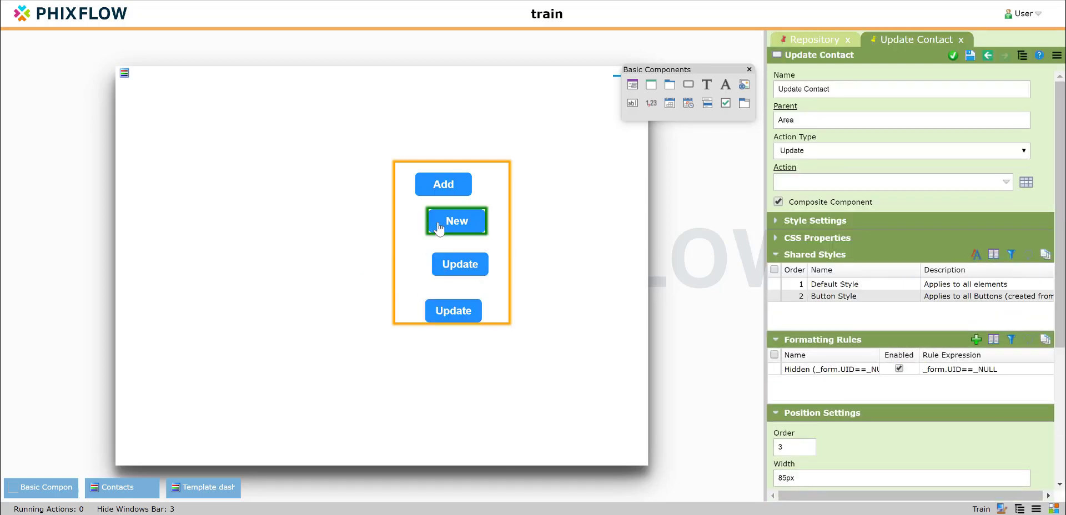
pyautogui.keyDown('ctrl'); pyautogui.click(434, 193); pyautogui.keyUp('ctrl')
pyautogui.keyDown('ctrl'); pyautogui.click(454, 263); pyautogui.keyUp('ctrl')
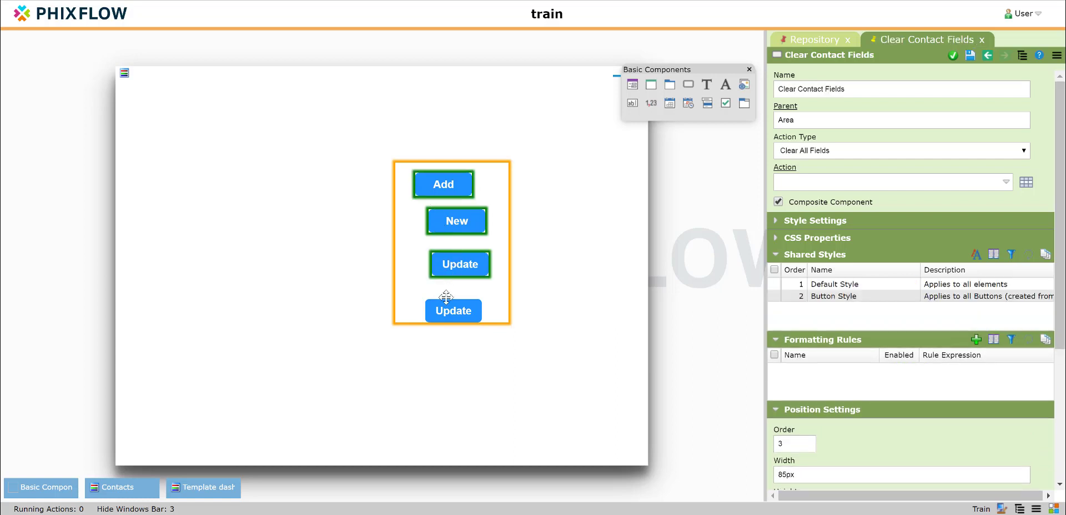
pyautogui.keyDown('ctrl'); pyautogui.click(443, 311); pyautogui.keyUp('ctrl')
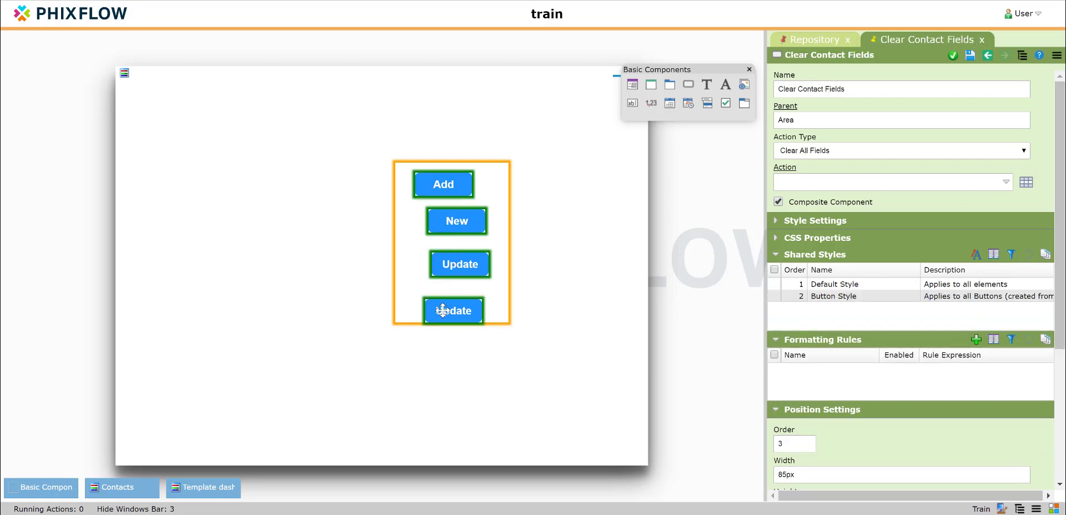
pyautogui.rightClick(500, 297)
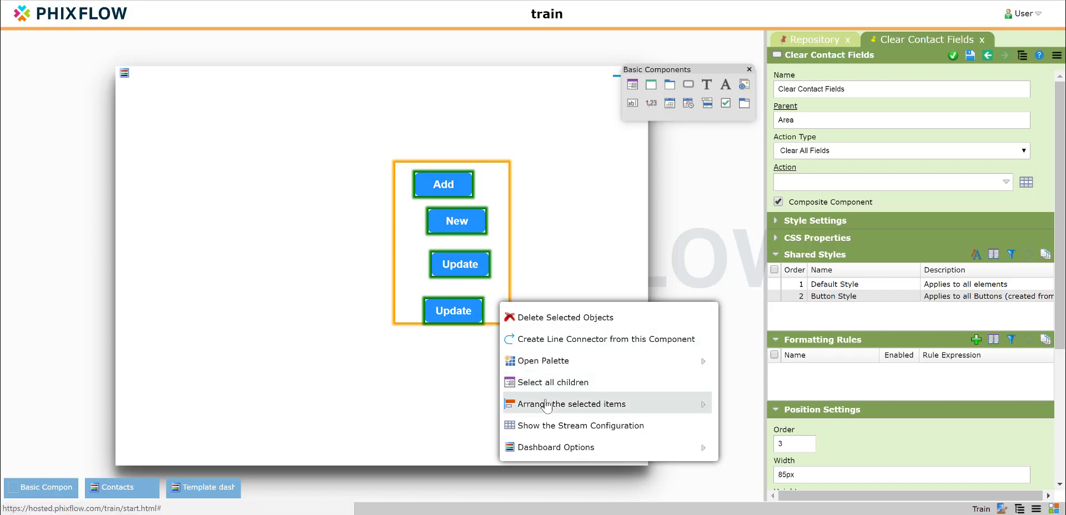
pyautogui.moveTo(536, 402)
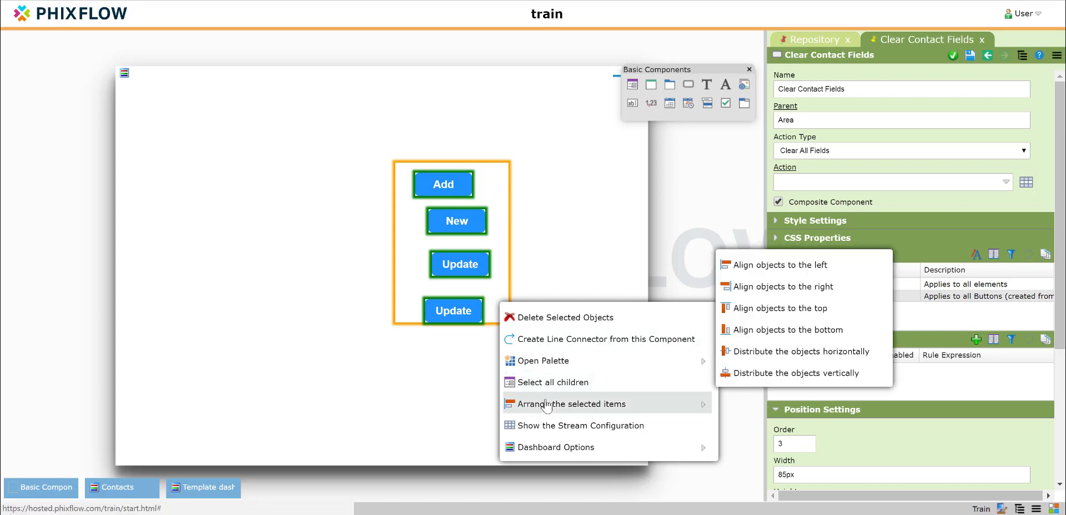
pyautogui.click(792, 375)
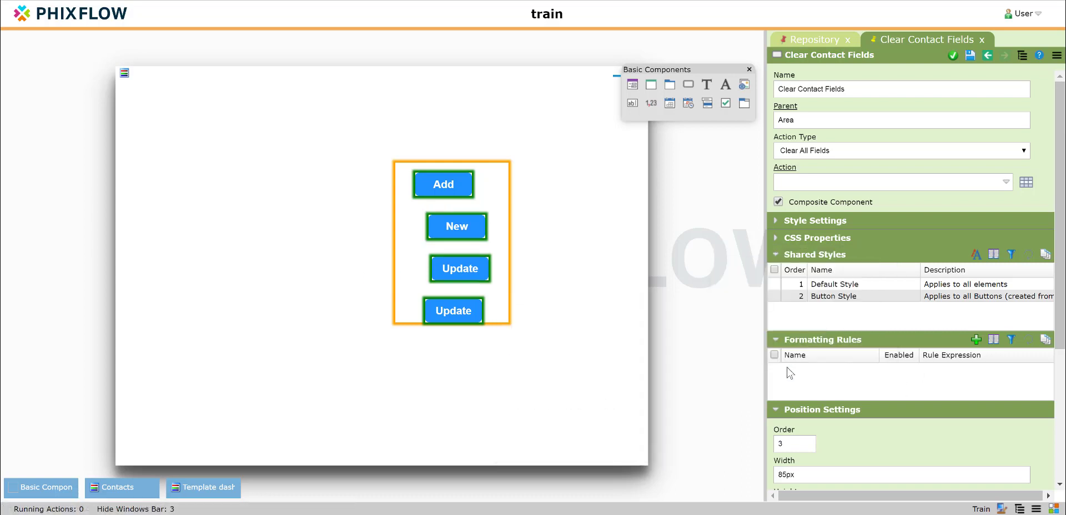
# Align the four buttons to the left and select their containing area.
pyautogui.rightClick(498, 256)
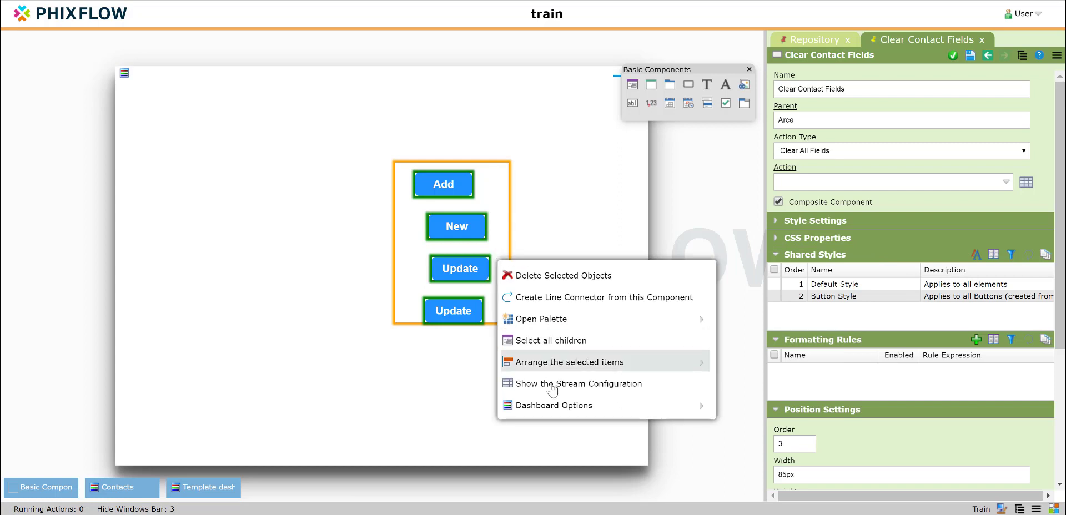
pyautogui.moveTo(552, 364)
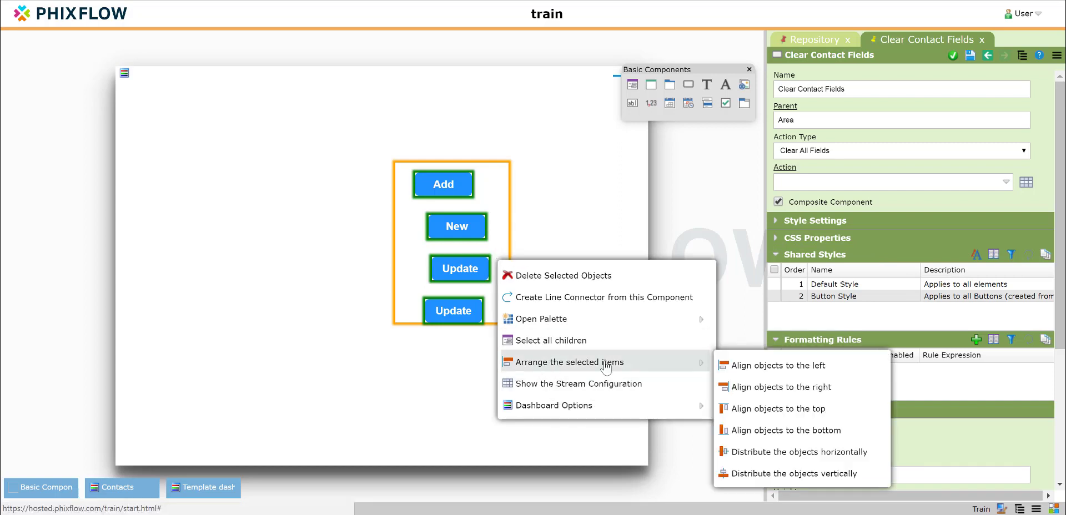
pyautogui.click(753, 367)
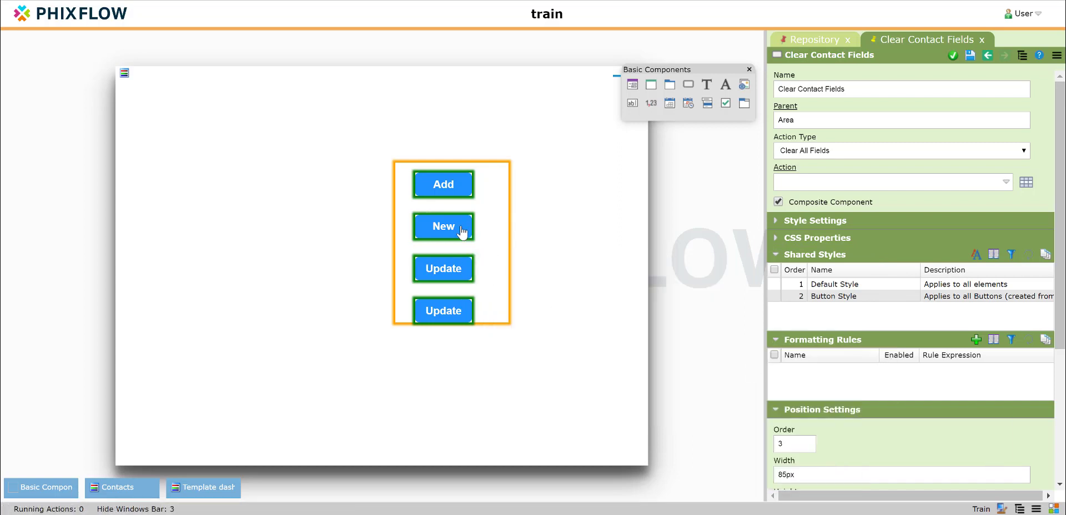
pyautogui.click(465, 268)
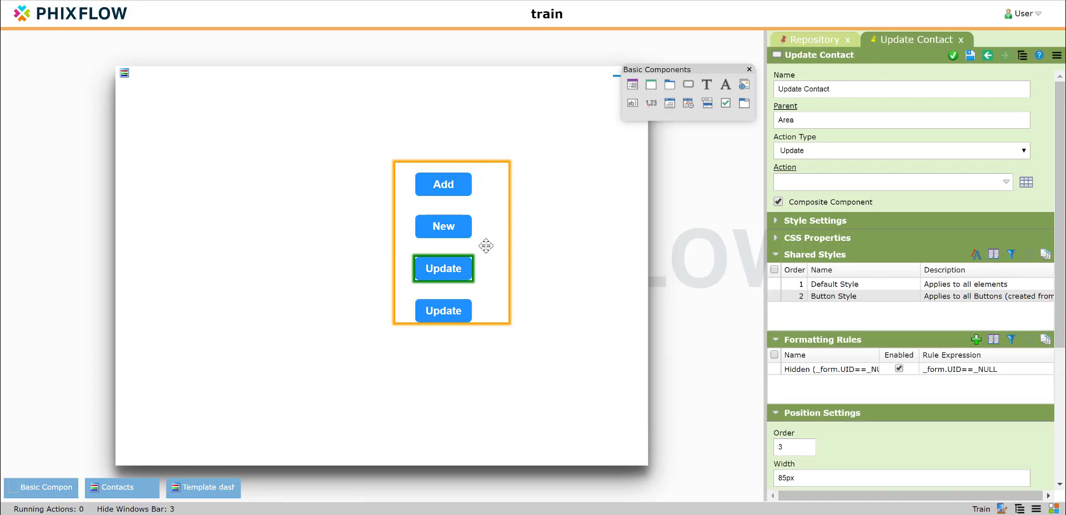
pyautogui.click(487, 245)
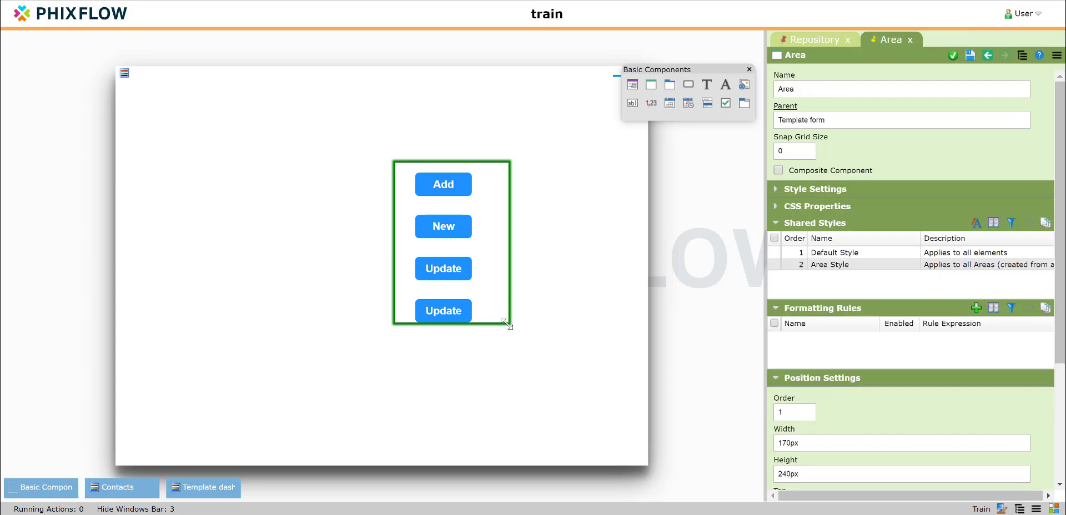
# Drag the area's corner to make it 150px wide by 250px high.
pyautogui.moveTo(507, 324); pyautogui.dragTo(493, 331)
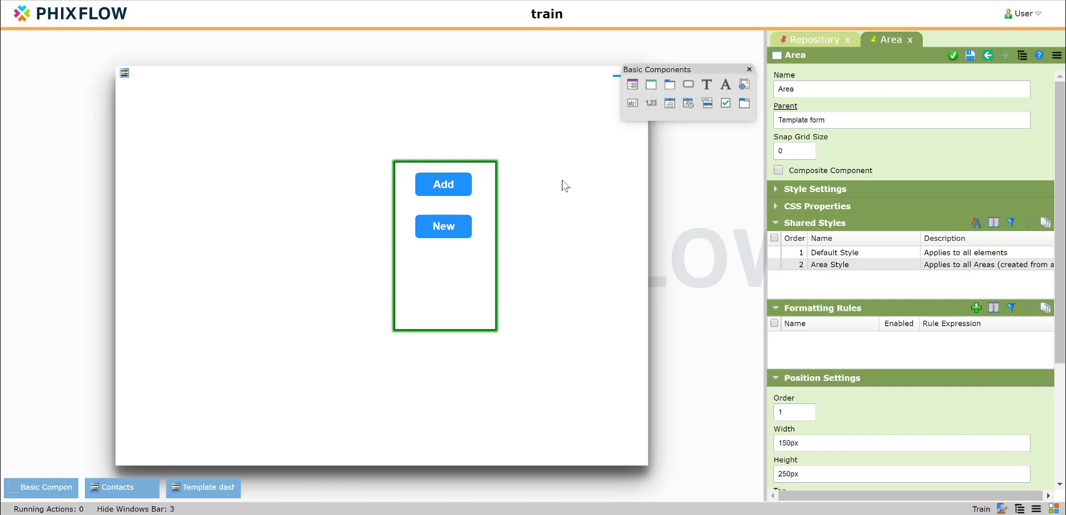
# Copy the Area component under Layouts > Template form as a new layout template.
pyautogui.click(831, 43)
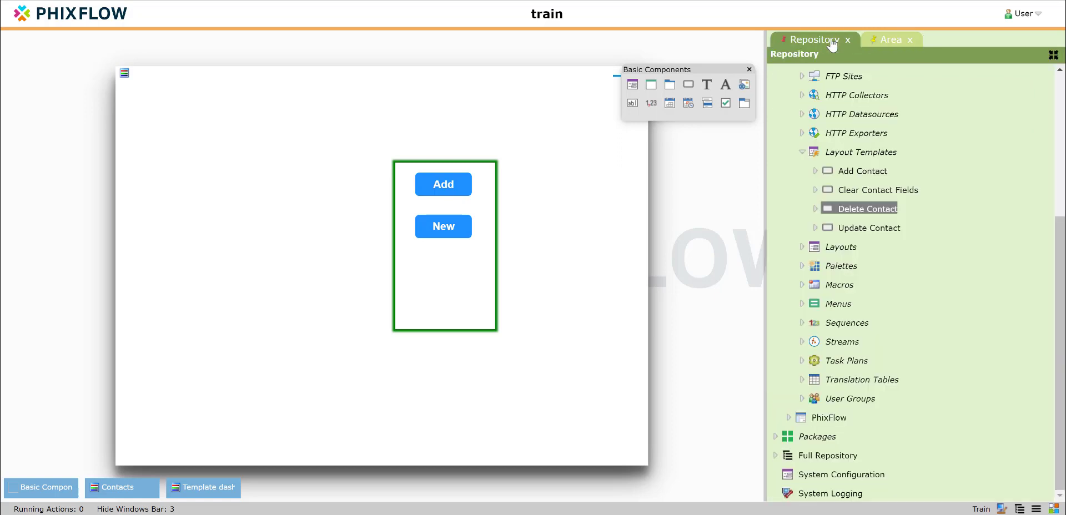
pyautogui.click(801, 247)
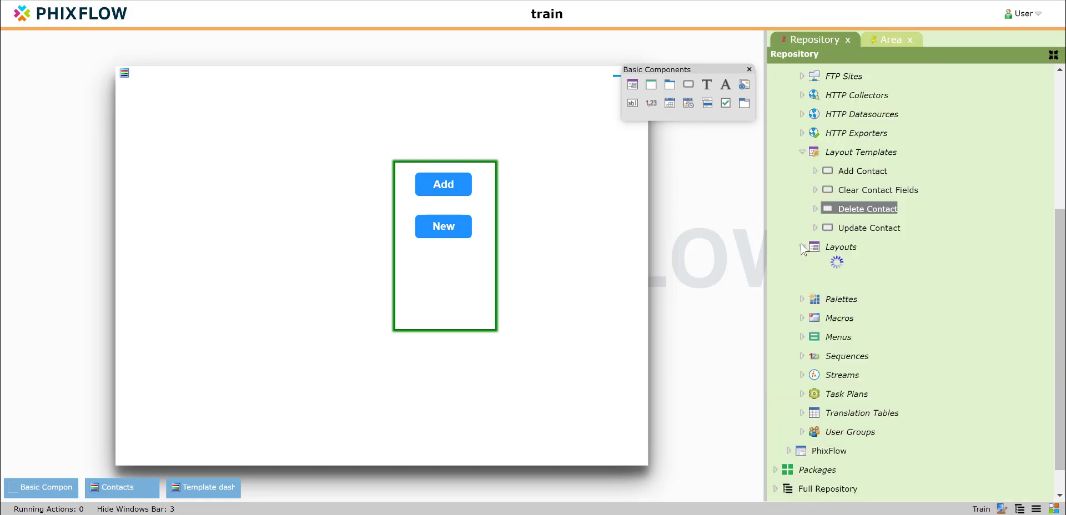
pyautogui.click(815, 305)
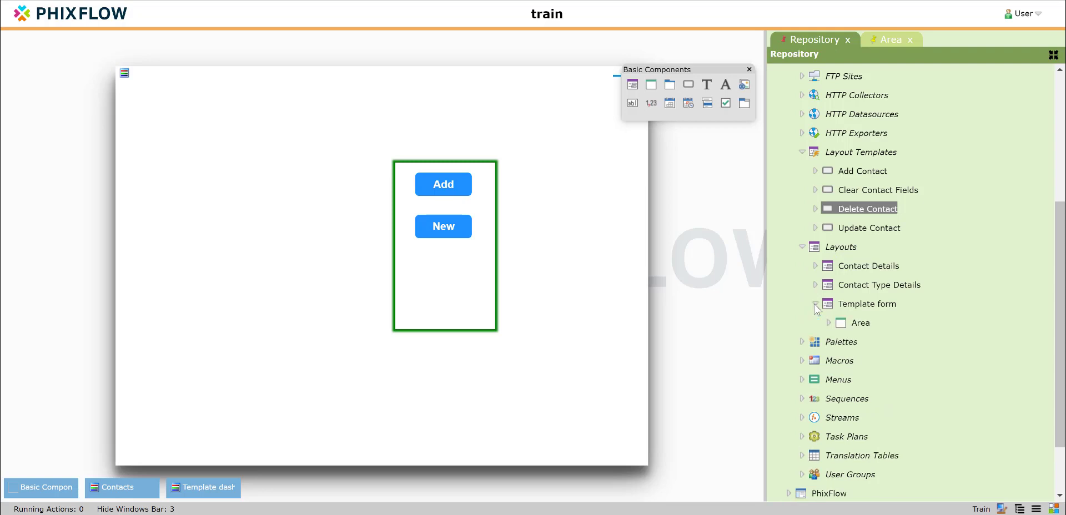
pyautogui.click(828, 322)
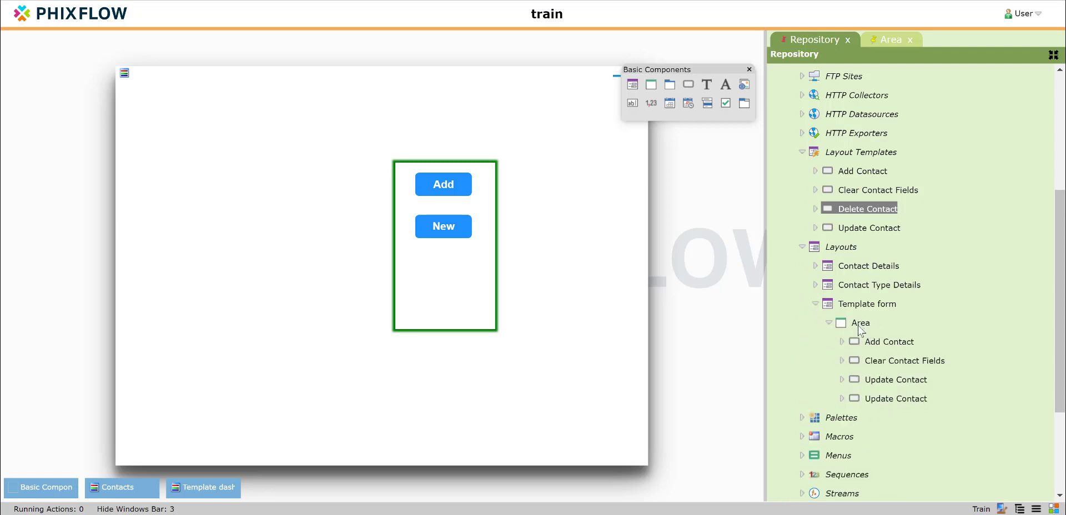
pyautogui.rightClick(860, 328)
pyautogui.click(902, 347)
# Refresh Layout Templates and confirm the new Area template holds Add, Clear and Update Contact buttons.
pyautogui.doubleClick(887, 322)
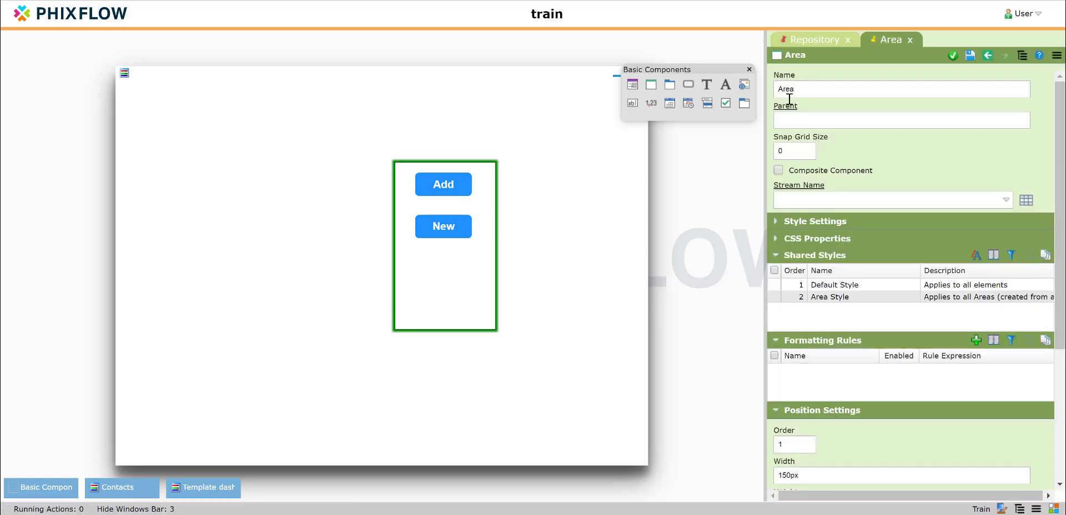
pyautogui.click(797, 40)
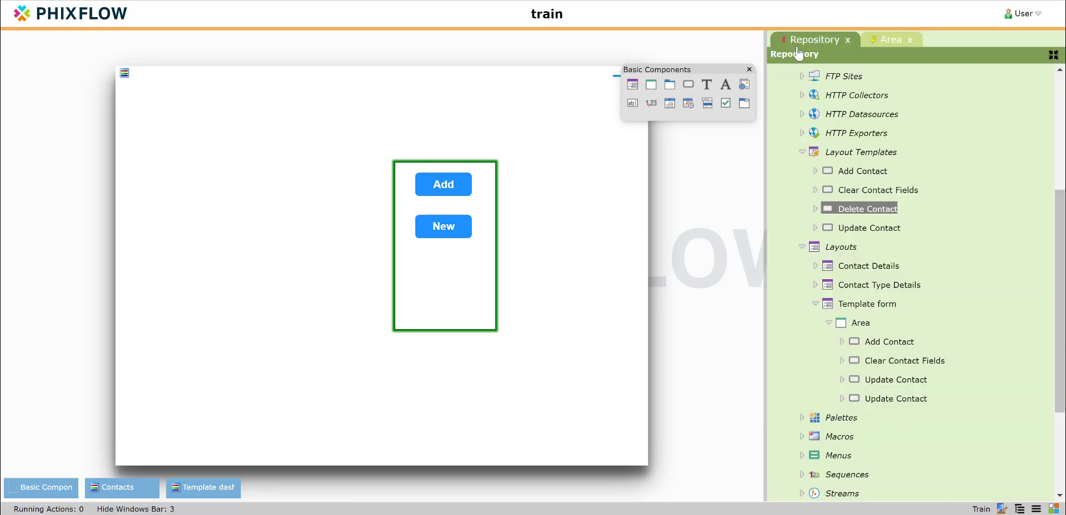
pyautogui.click(801, 151)
pyautogui.click(801, 151)
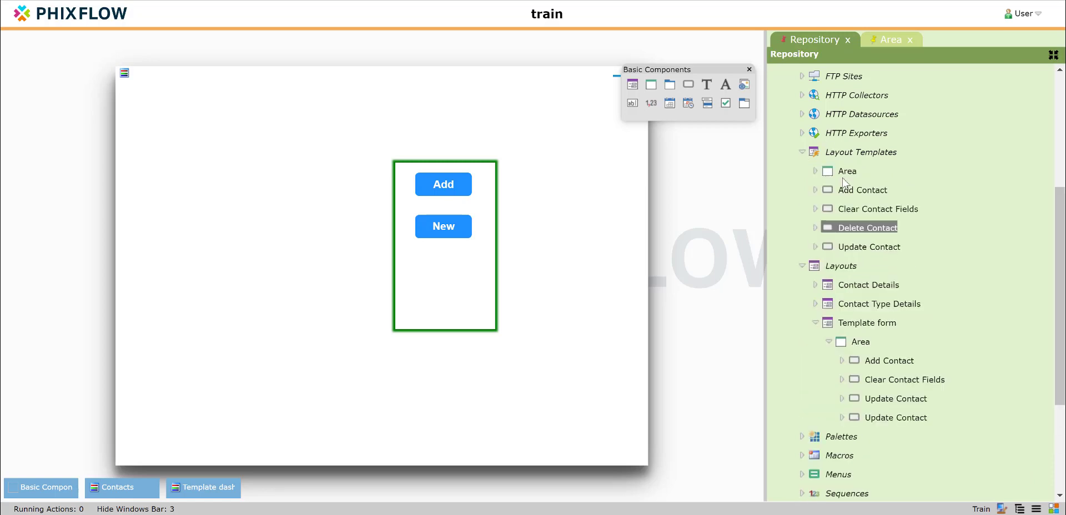
pyautogui.click(815, 173)
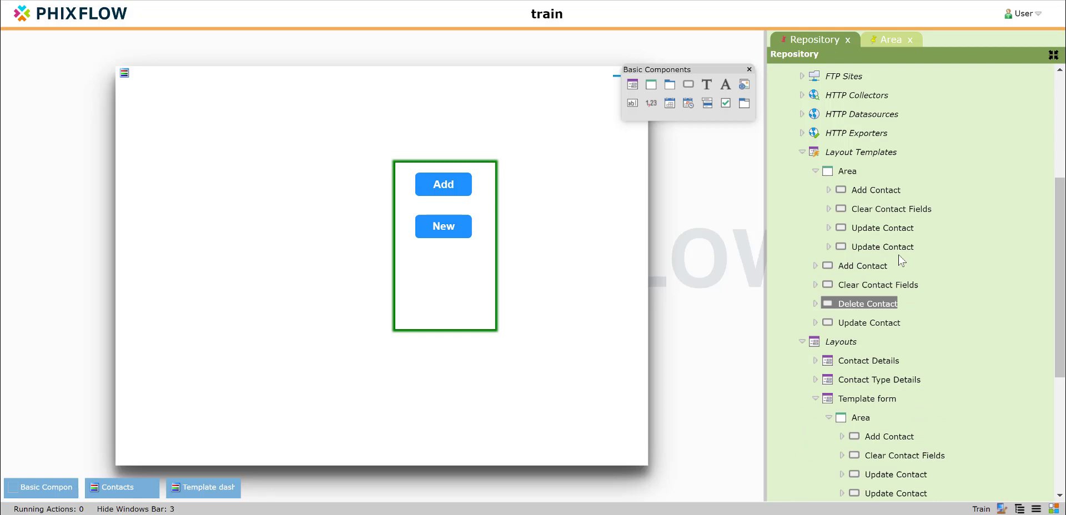
pyautogui.click(622, 147)
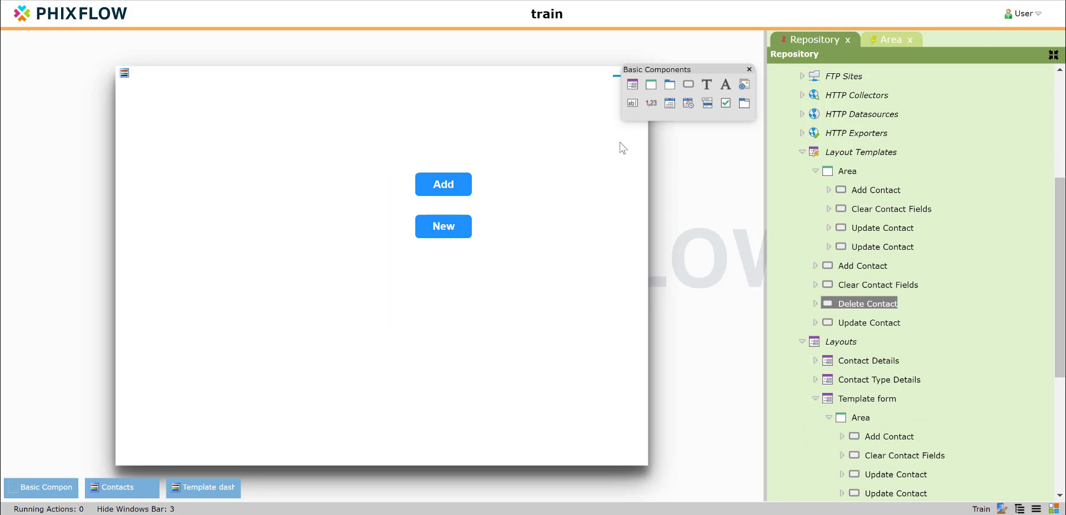
# Close the component palette, Template form and Contacts windows, and collapse the repository folders.
pyautogui.click(749, 70)
pyautogui.click(640, 74)
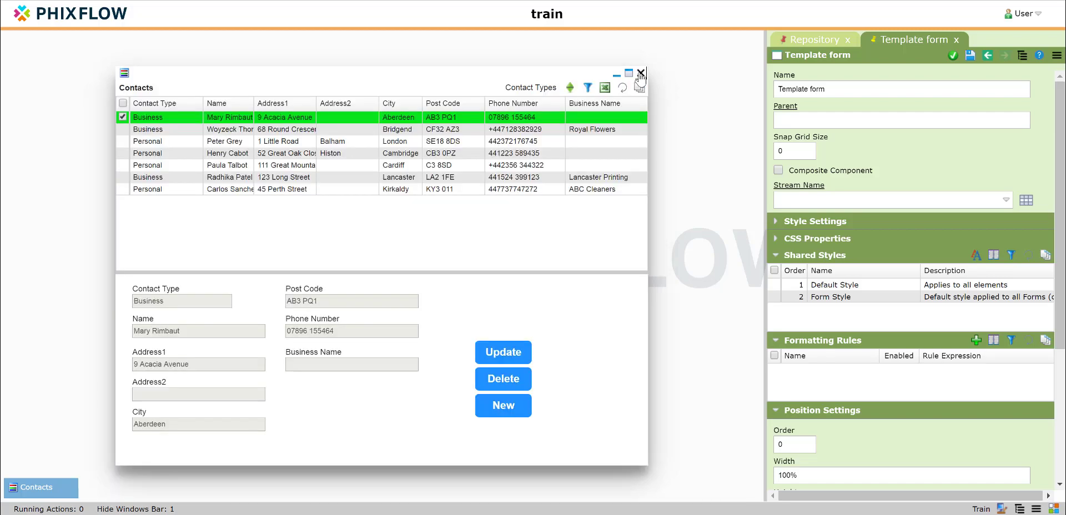
pyautogui.click(641, 73)
pyautogui.click(806, 41)
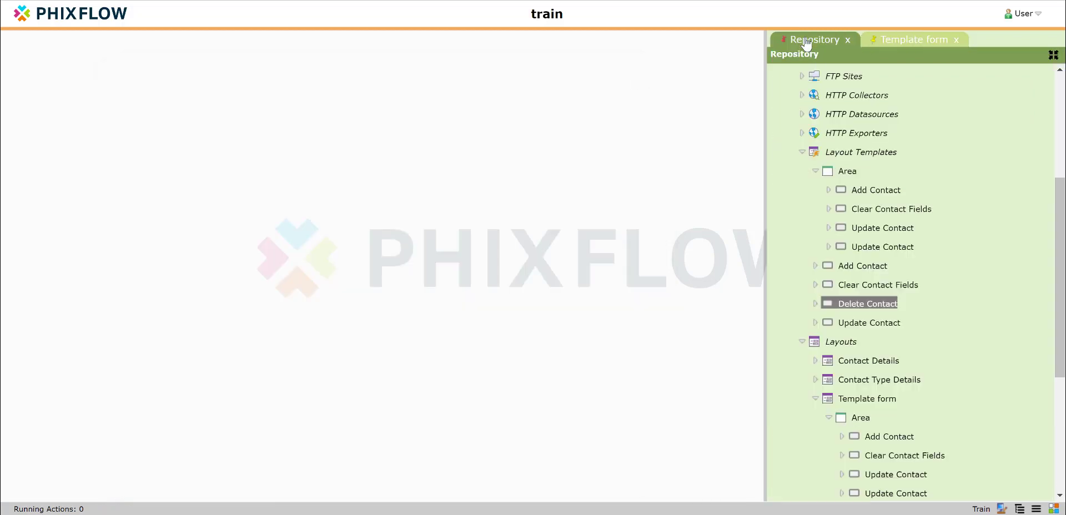
pyautogui.click(815, 172)
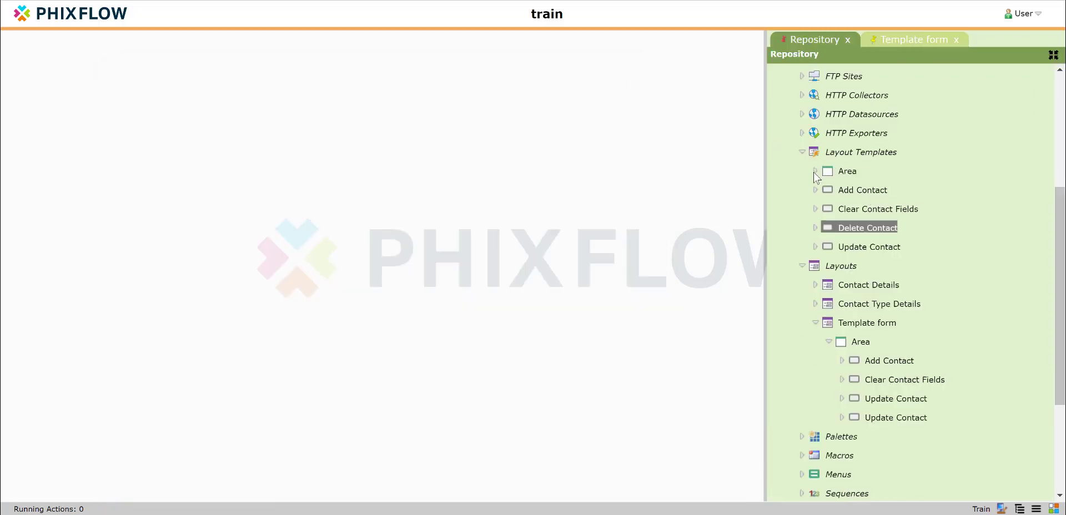
pyautogui.click(802, 152)
pyautogui.click(802, 171)
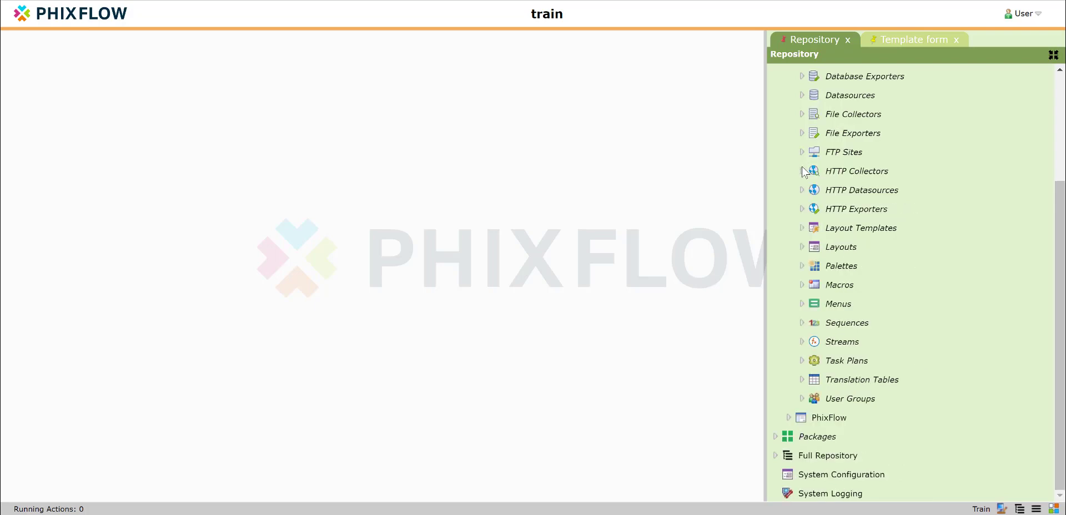
pyautogui.scroll(3, 847, 166)
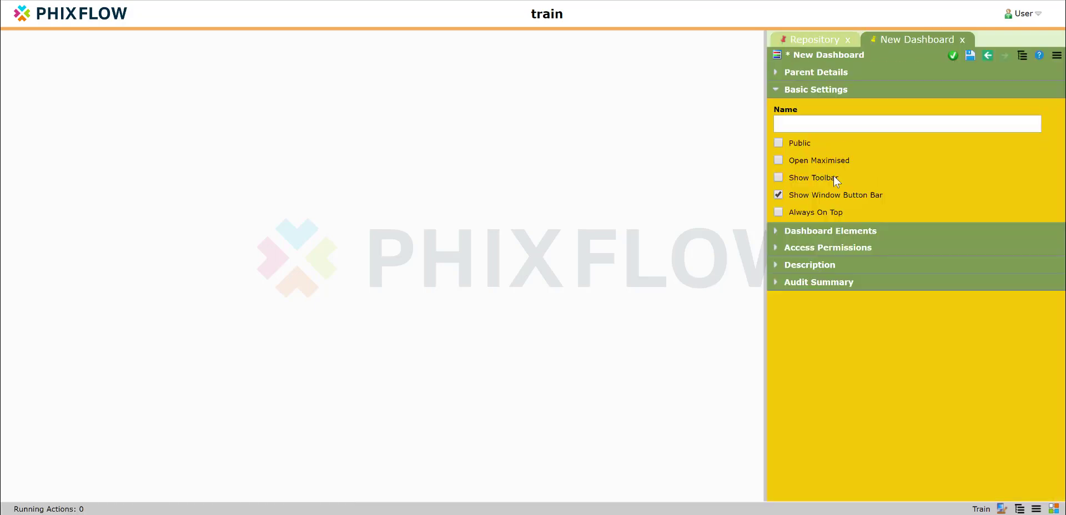
# Create a Country List dashboard and Country List stream with UID and CountryList attributes.
pyautogui.click(811, 125)
pyautogui.write('Country List')
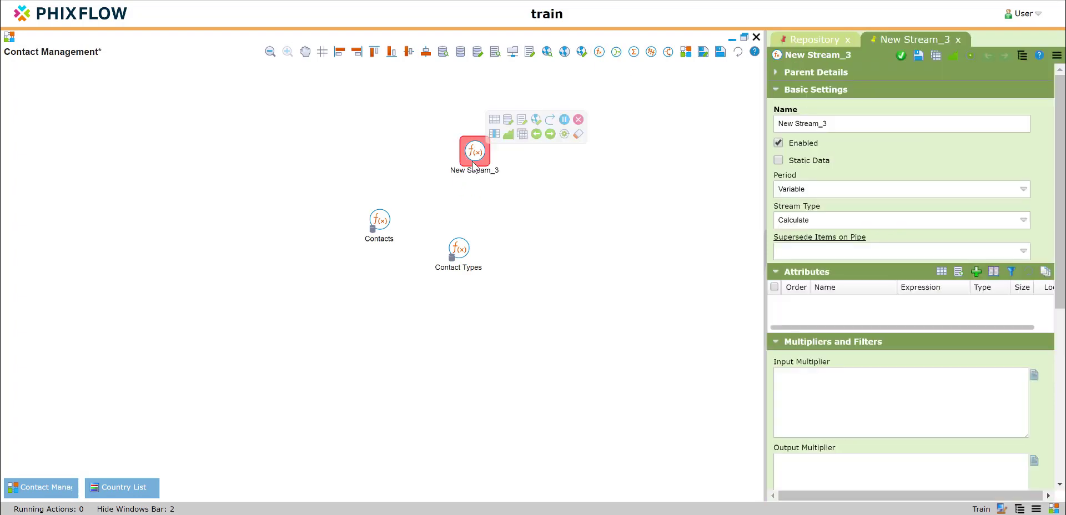
pyautogui.write('Country List')
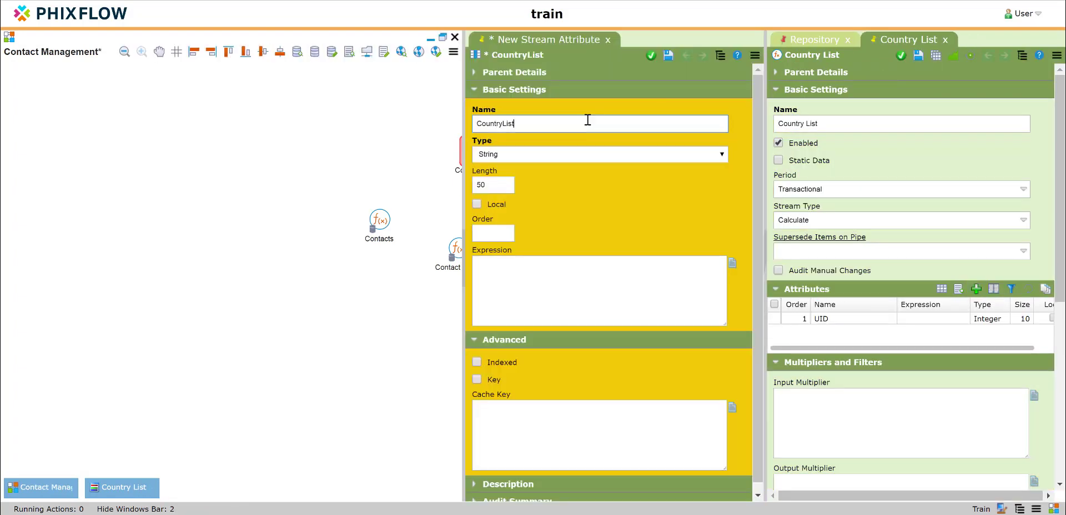
pyautogui.click(720, 52)
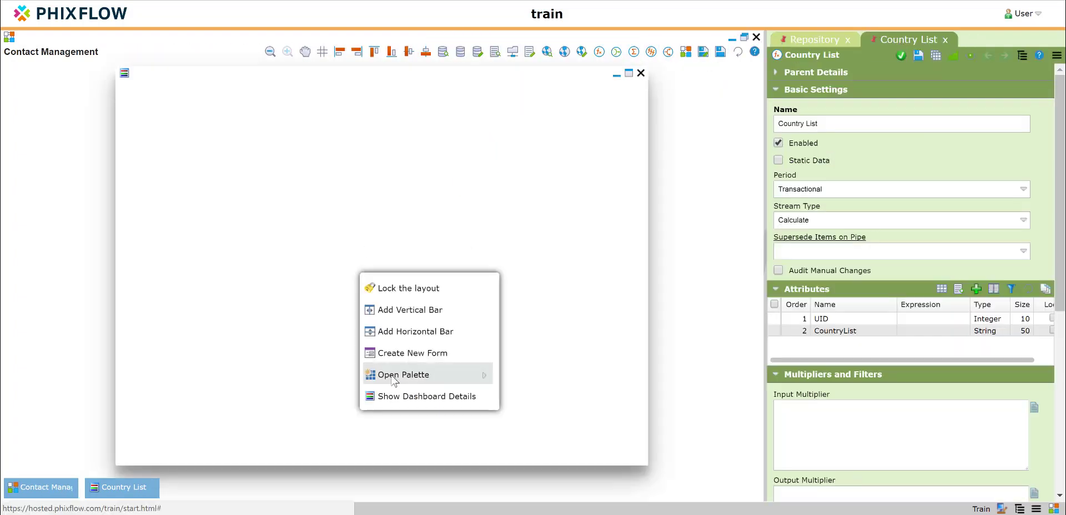
# Add a Country List grid and a form with UID and CountryList fields, accepting the CountryList_UID filter.
pyautogui.click(396, 340)
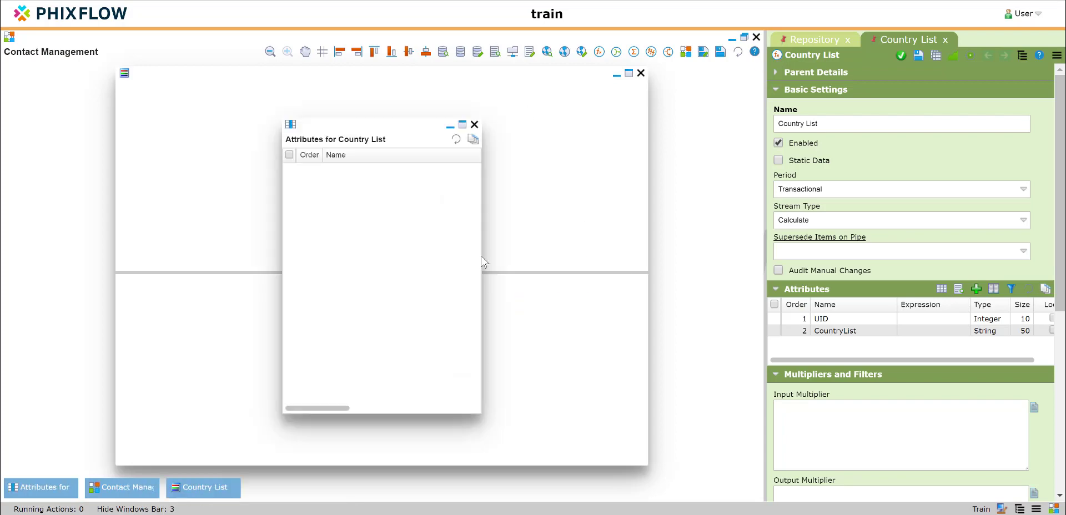
pyautogui.click(290, 154)
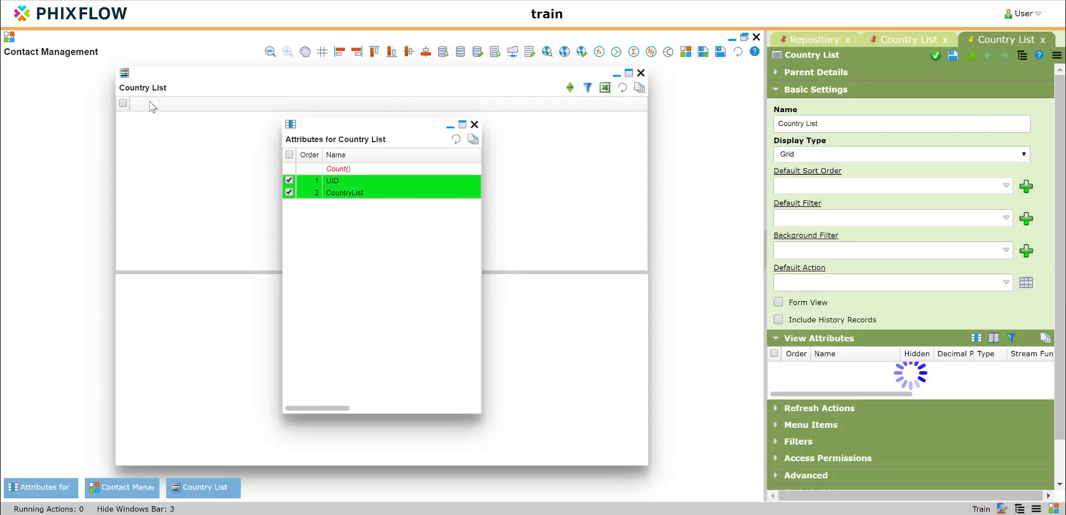
pyautogui.click(466, 408)
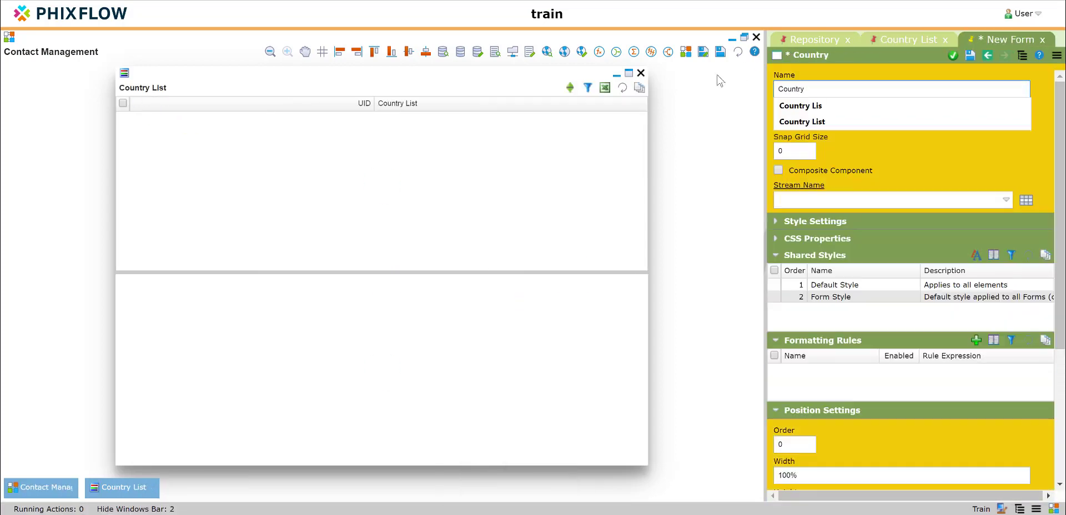
pyautogui.click(832, 330)
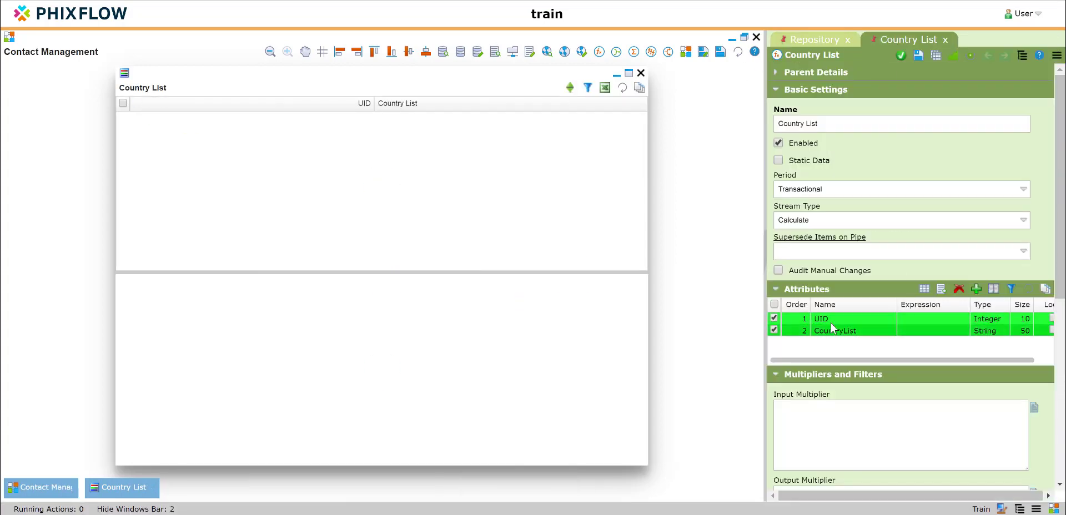
pyautogui.moveTo(831, 327); pyautogui.dragTo(155, 311)
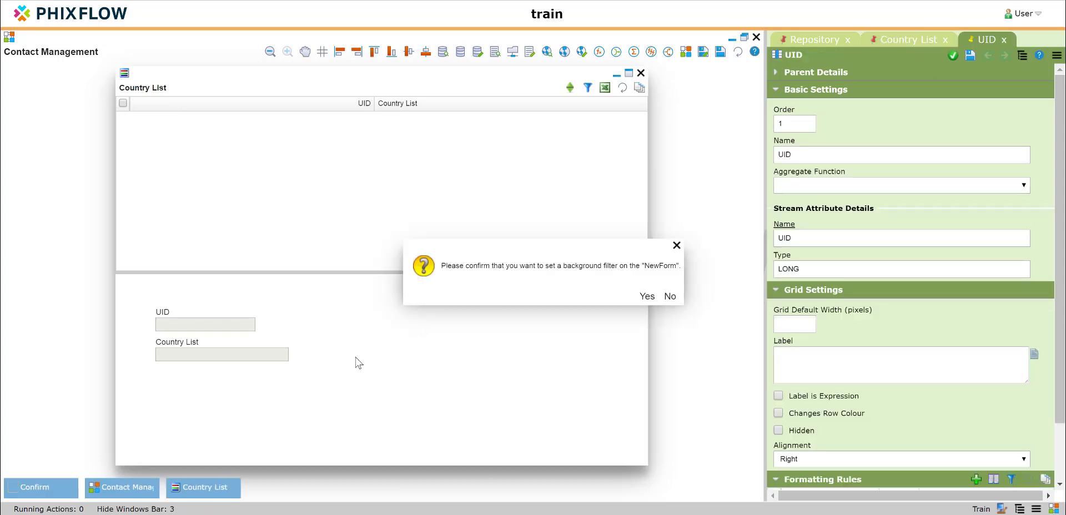
pyautogui.click(645, 296)
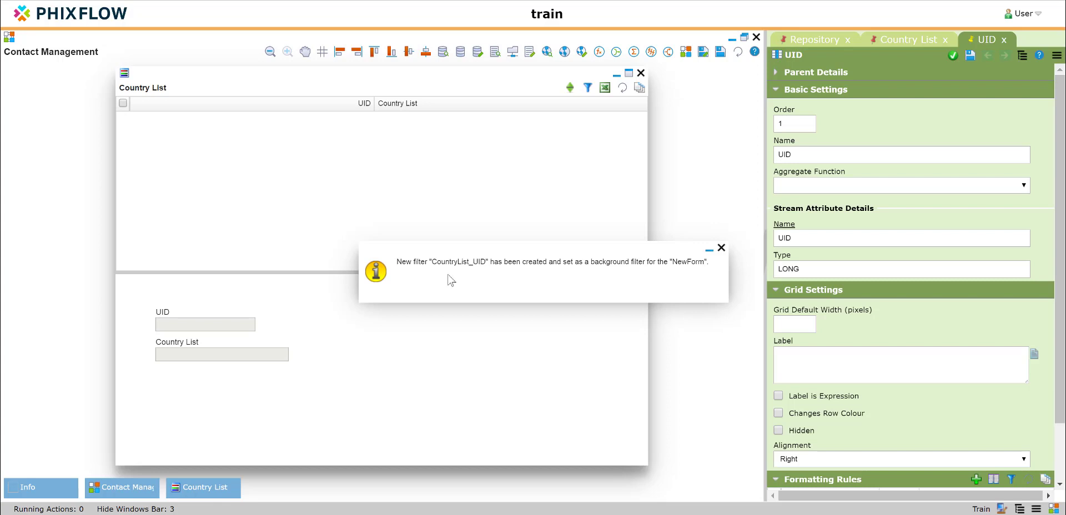
pyautogui.click(722, 251)
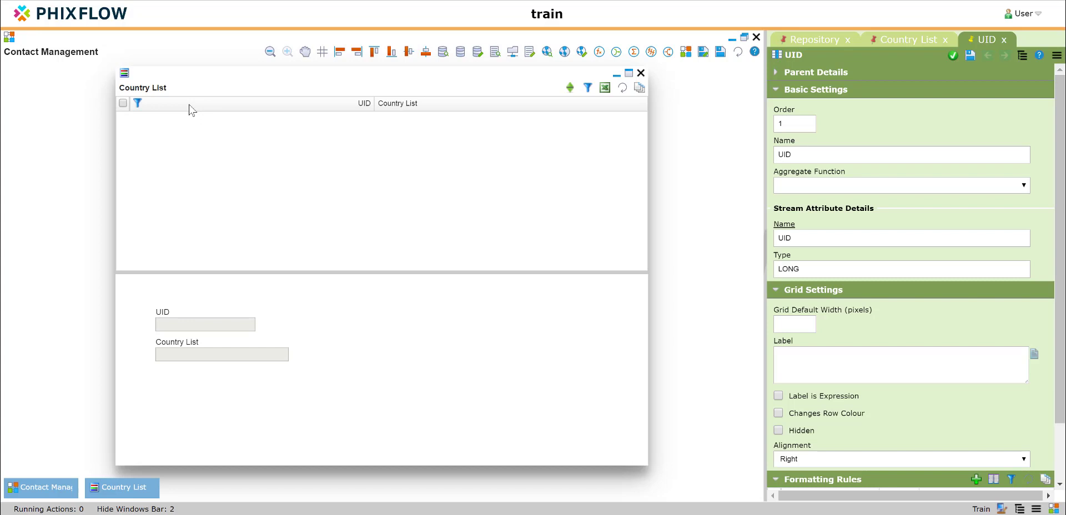
# Hide the UID column in the grid and the UID field on the form.
pyautogui.click(779, 431)
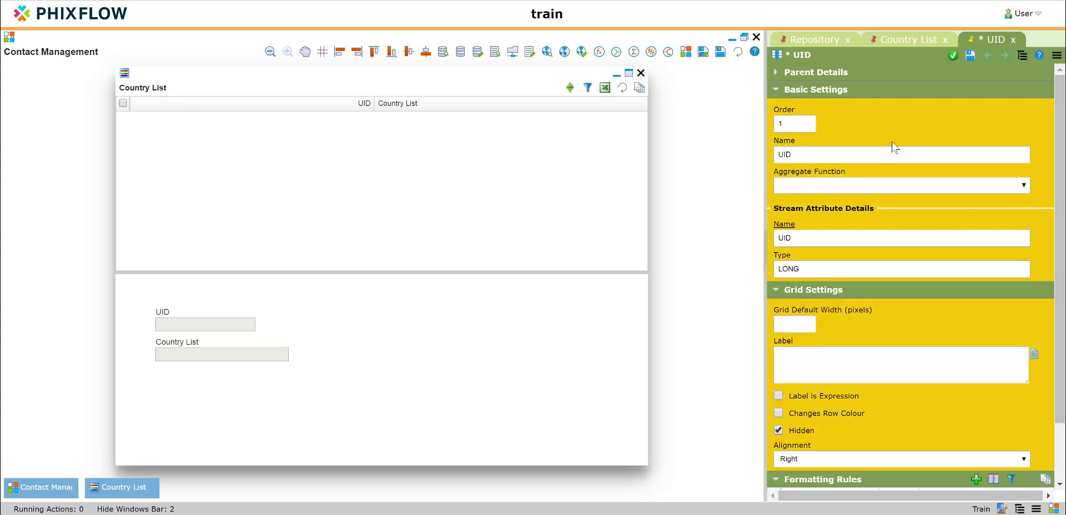
pyautogui.click(953, 56)
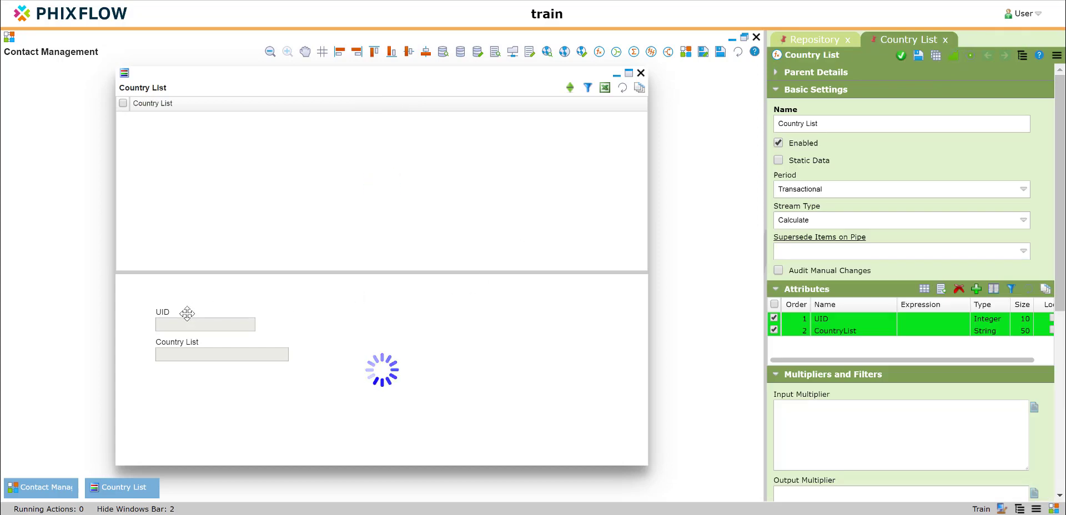
pyautogui.click(187, 314)
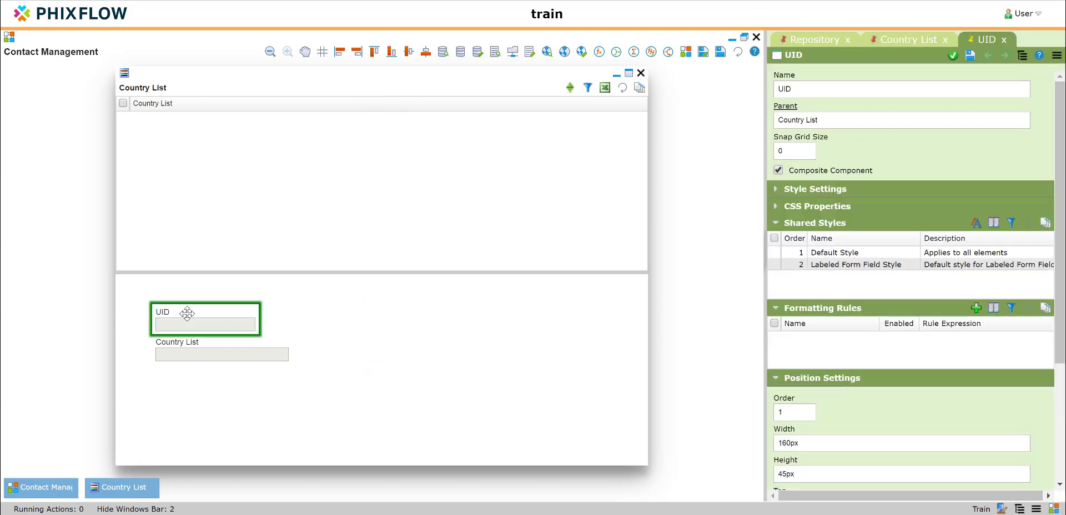
pyautogui.click(776, 190)
pyautogui.scroll(-5, 861, 236)
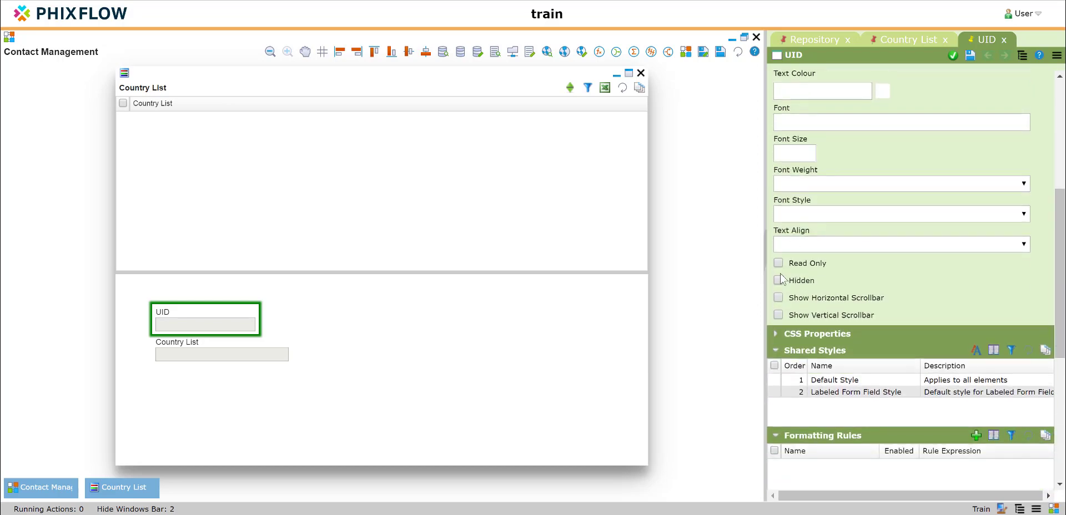
pyautogui.click(779, 281)
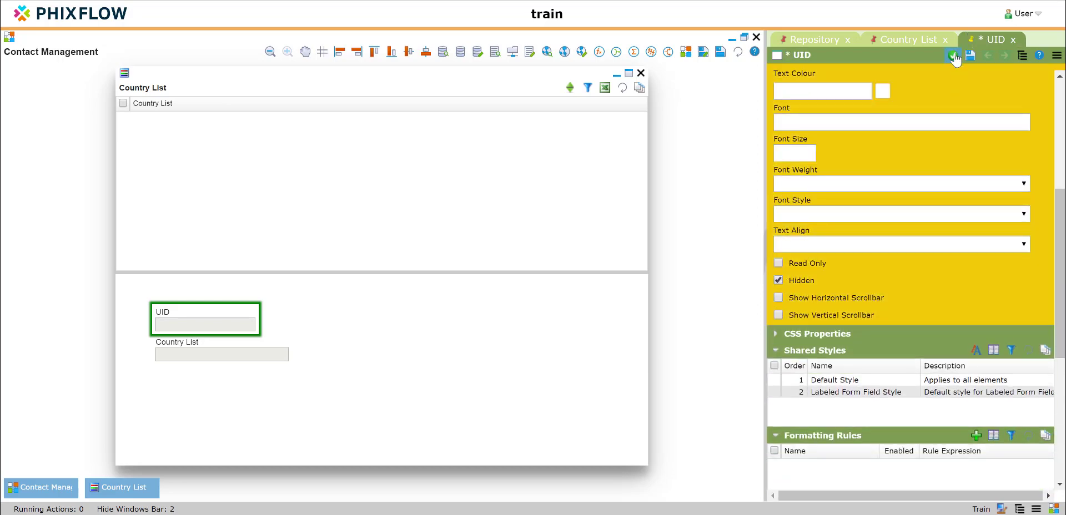
pyautogui.click(952, 56)
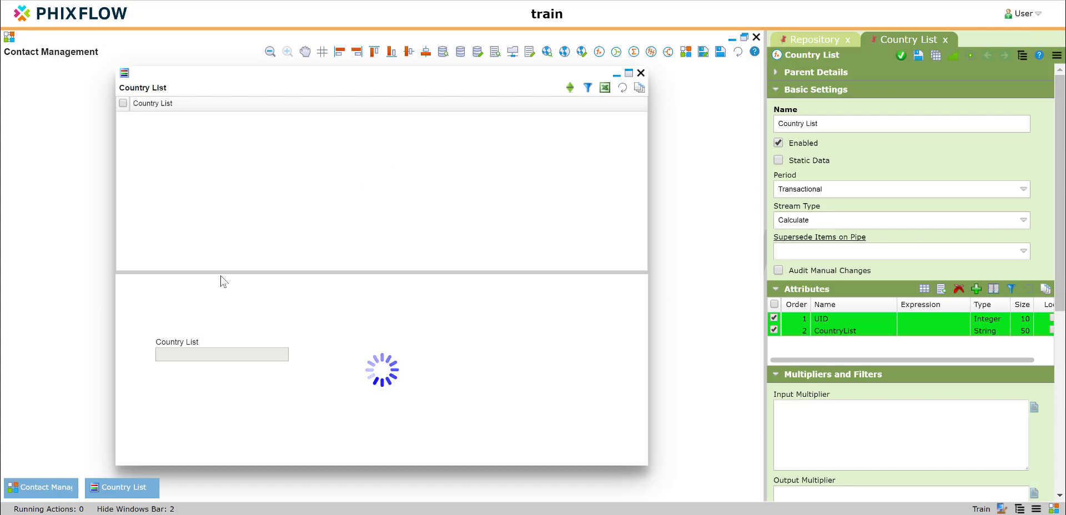
# Move the Country List field up to the form's top-left.
pyautogui.click(178, 337)
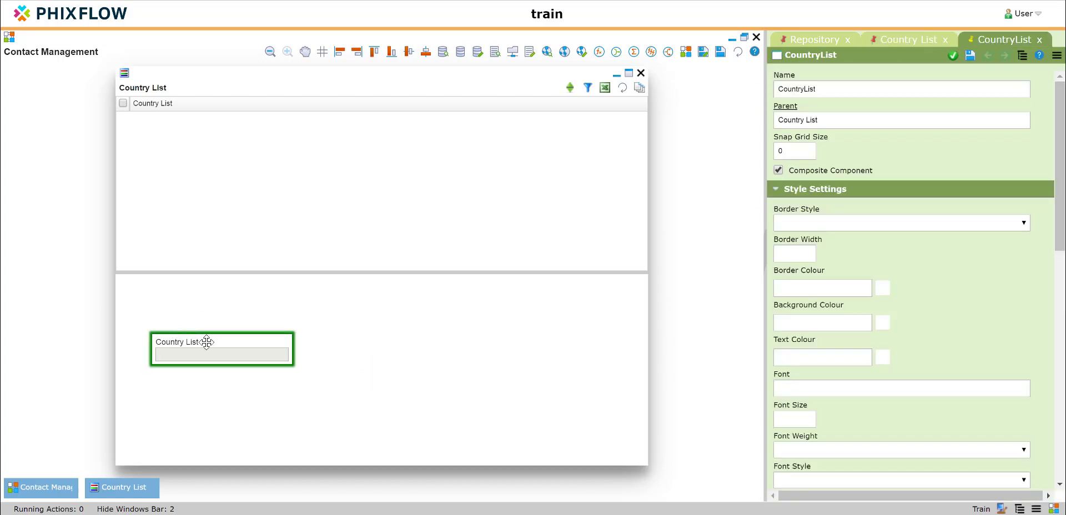
pyautogui.moveTo(205, 340); pyautogui.dragTo(190, 302)
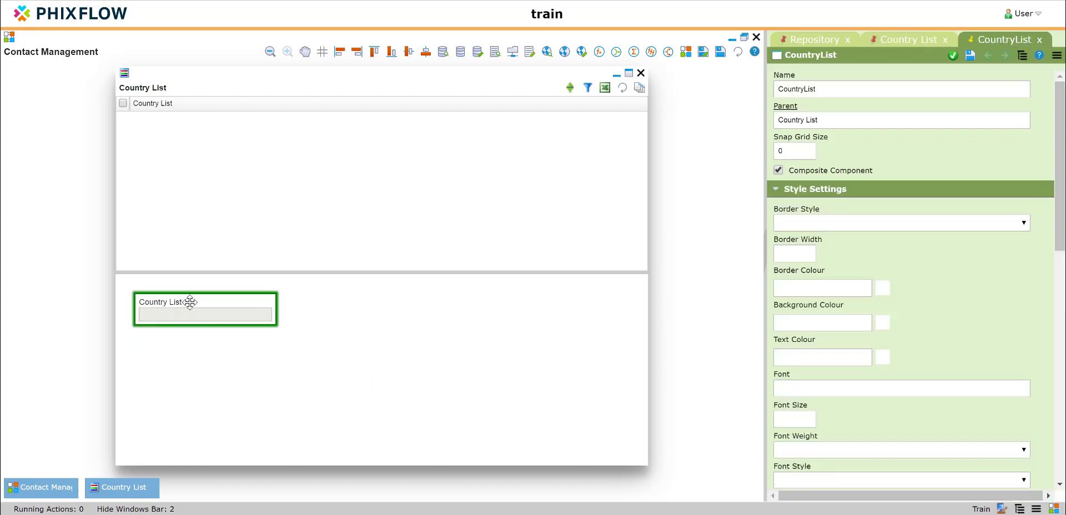
pyautogui.click(813, 40)
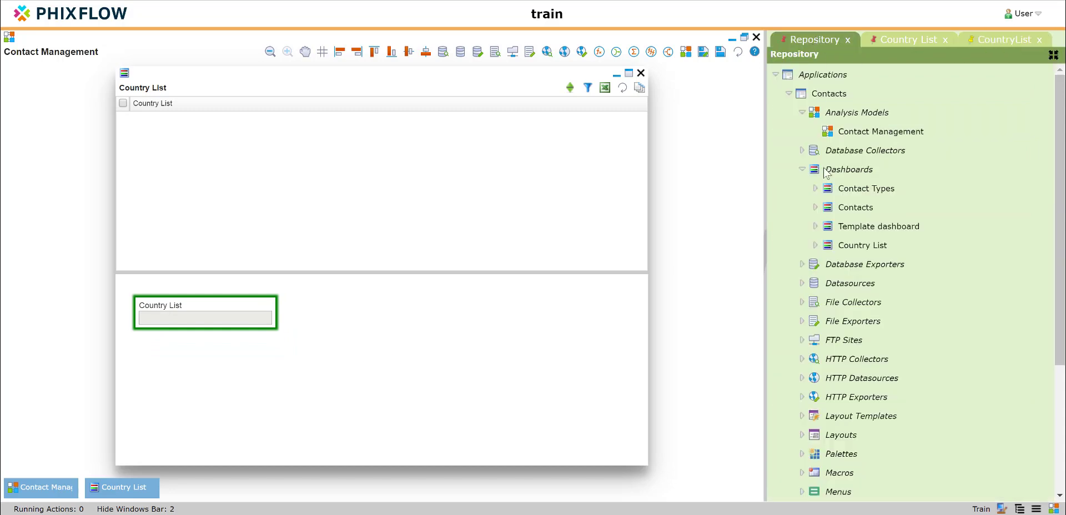
# Drop the Area buttons template from Layout Templates onto the Country List form.
pyautogui.scroll(-3, 829, 205)
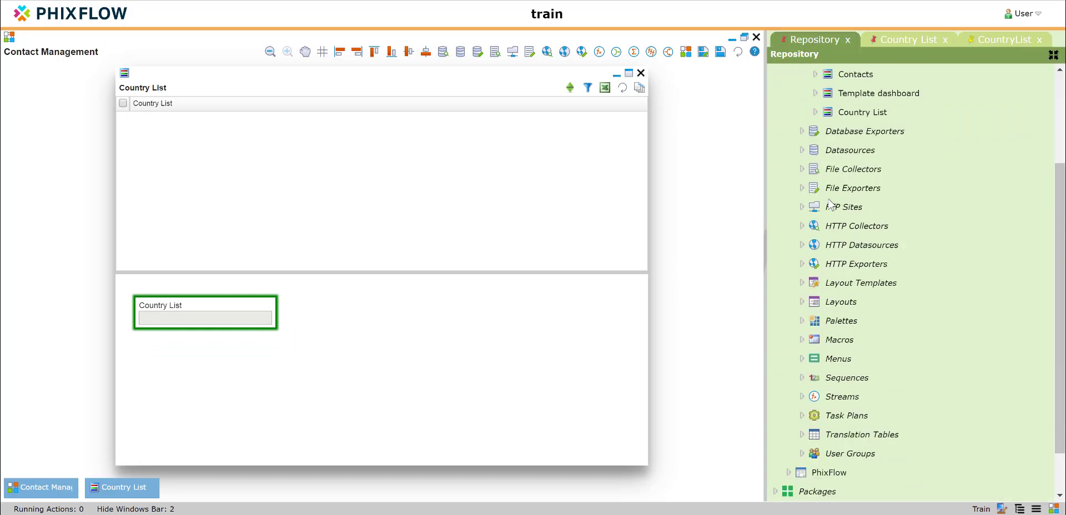
pyautogui.click(802, 283)
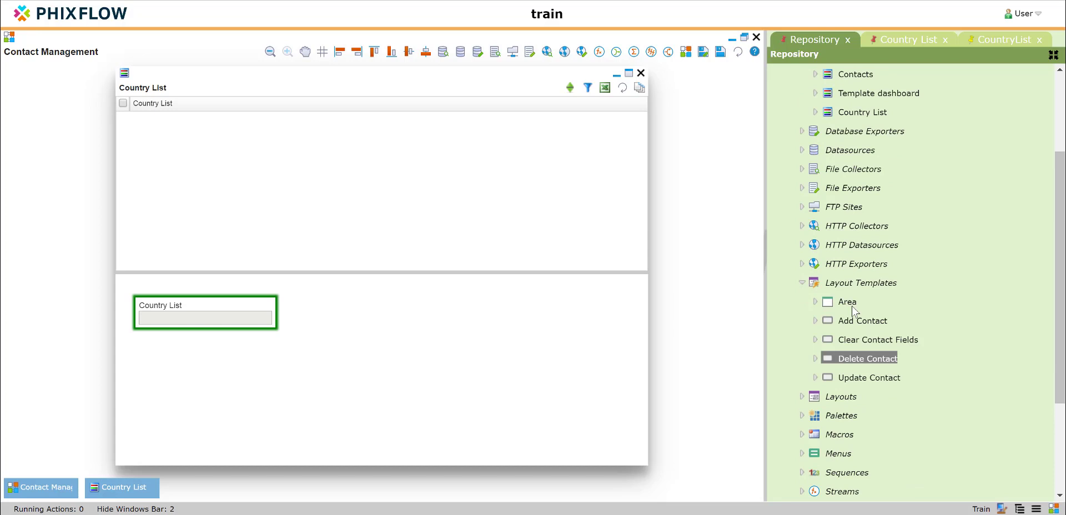
pyautogui.moveTo(852, 306); pyautogui.dragTo(475, 297)
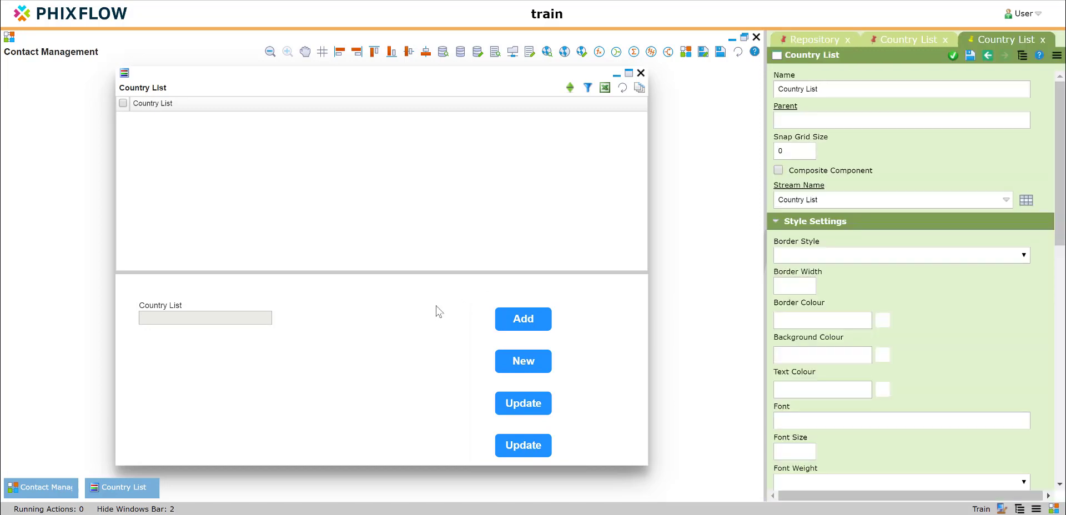
# Move the buttons area left beside the Country List field, narrow the window, and put it away.
pyautogui.click(816, 41)
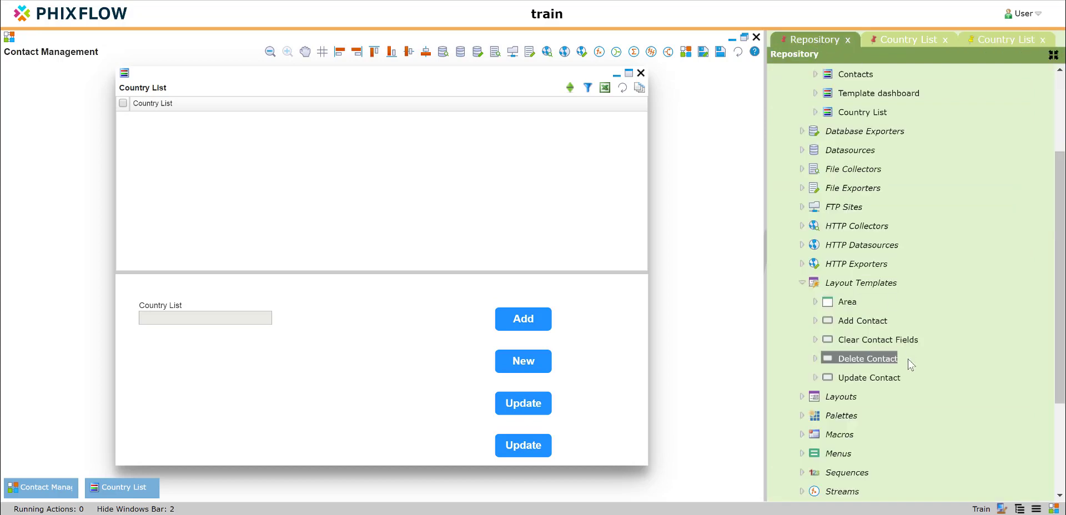
pyautogui.click(803, 398)
pyautogui.scroll(-3, 810, 378)
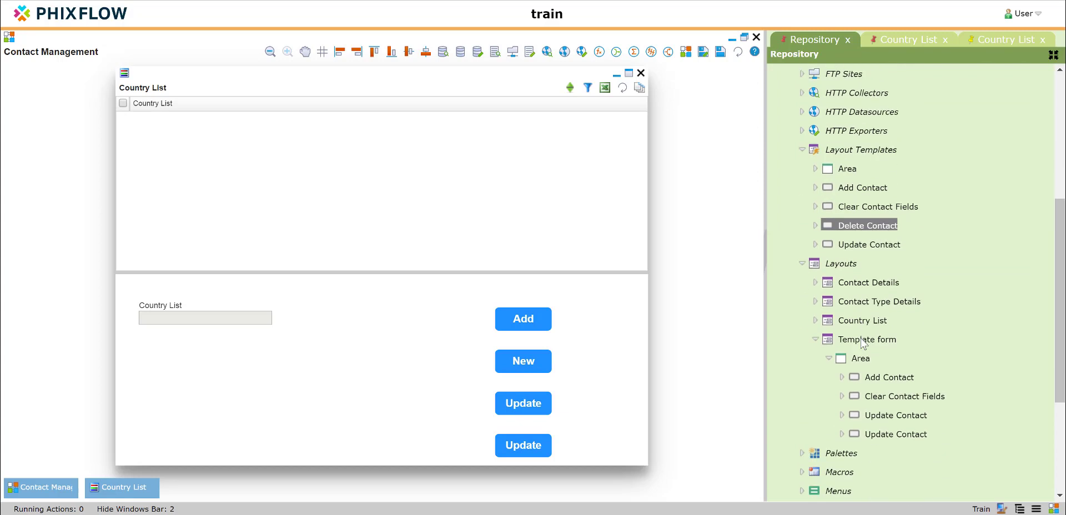
pyautogui.click(815, 339)
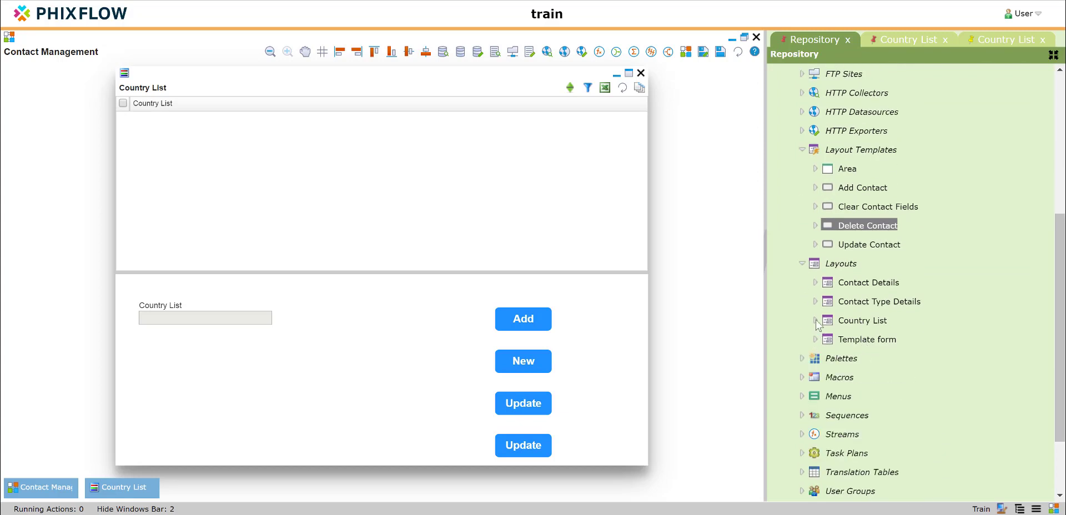
pyautogui.click(815, 321)
pyautogui.click(829, 339)
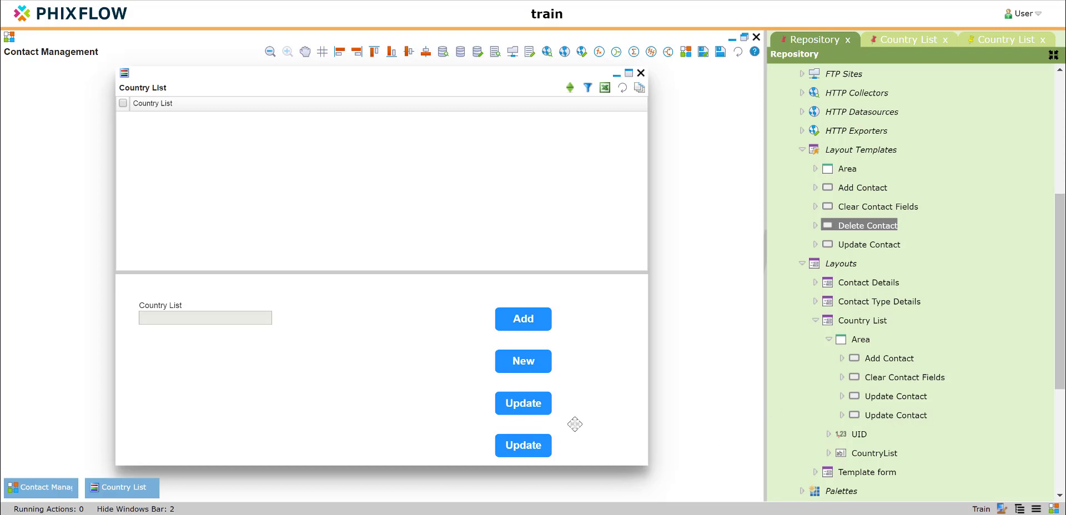
pyautogui.click(541, 338)
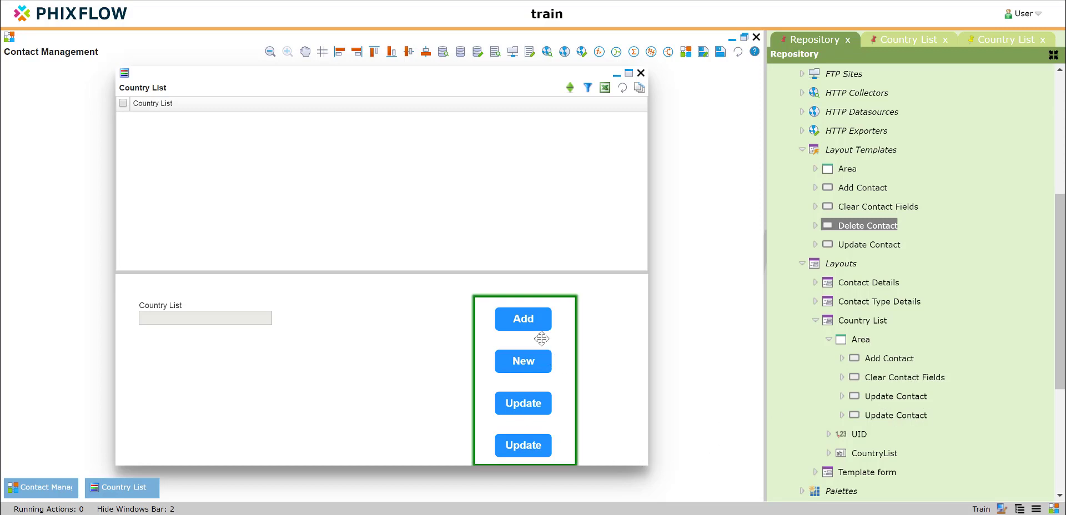
pyautogui.moveTo(503, 344); pyautogui.dragTo(336, 325)
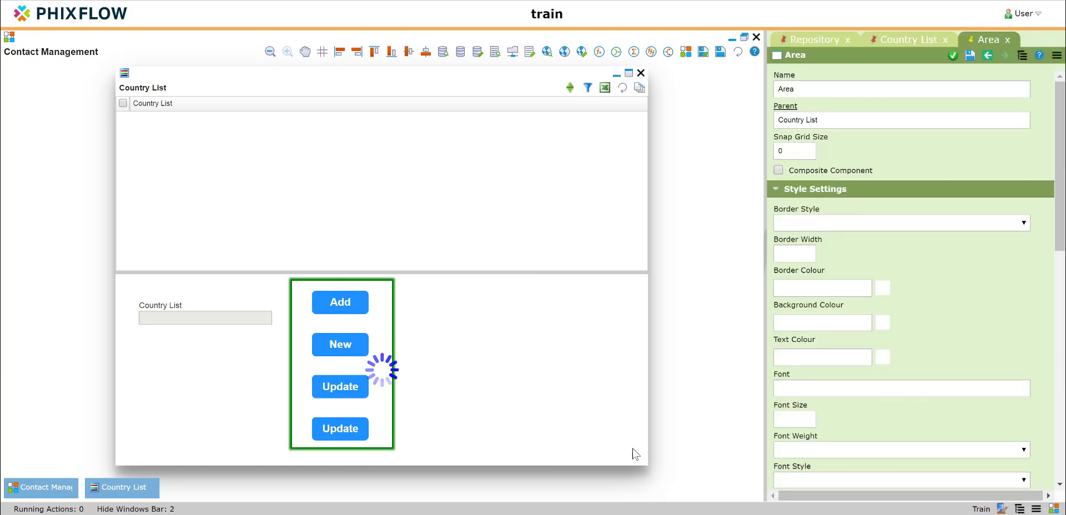
pyautogui.moveTo(446, 463); pyautogui.dragTo(401, 460)
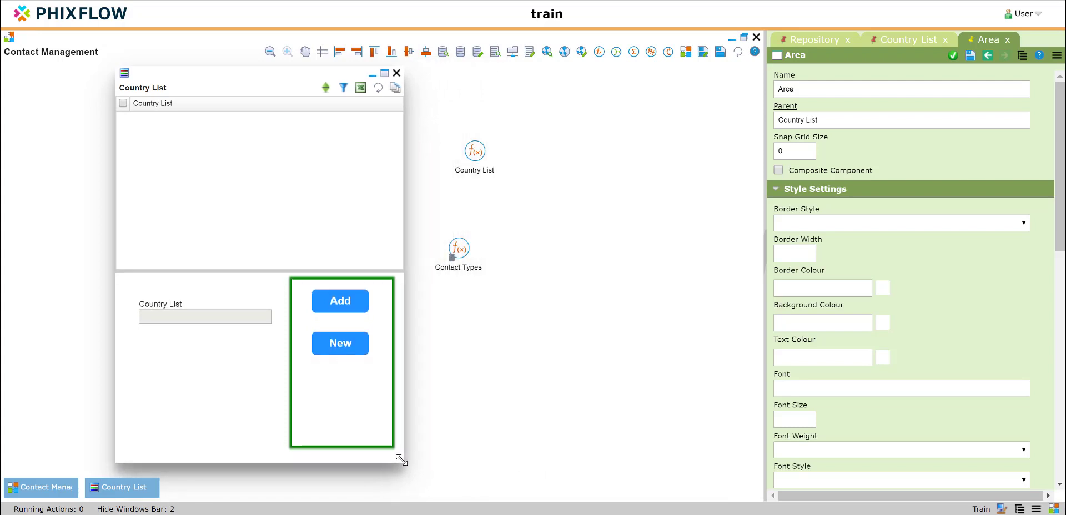
pyautogui.click(533, 353)
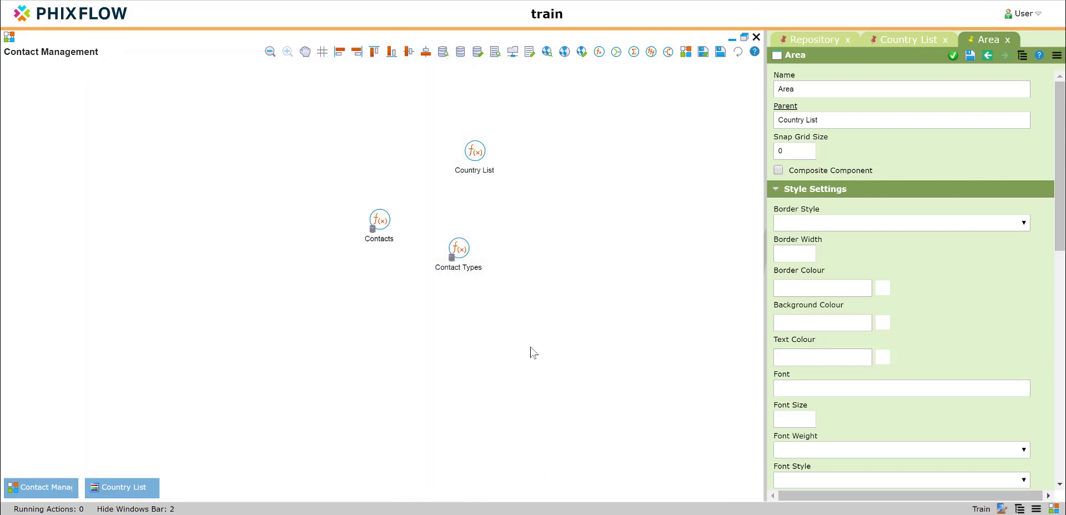
# In App Mode, add UK and France as Country List entries.
pyautogui.click(1054, 509)
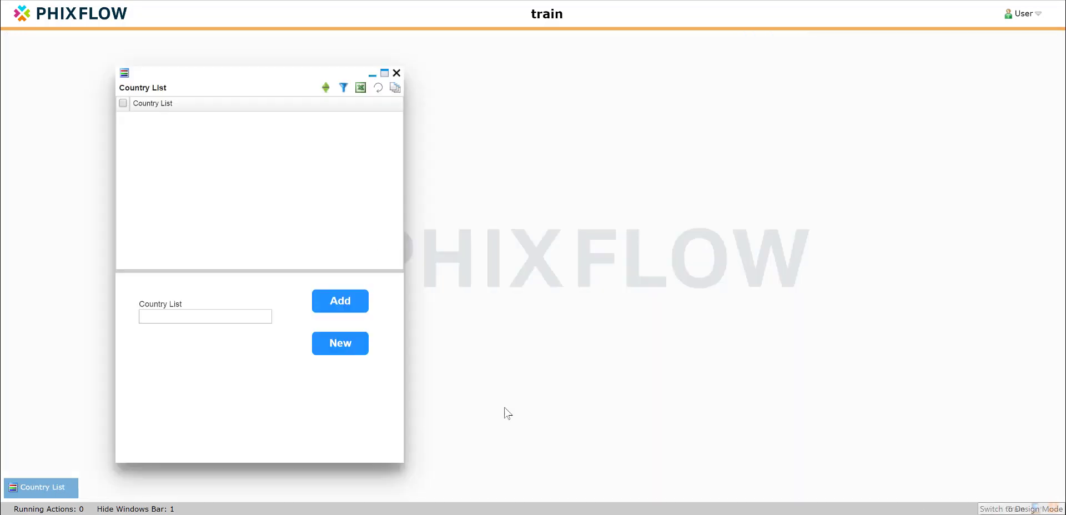
pyautogui.click(189, 315)
pyautogui.write('UK')
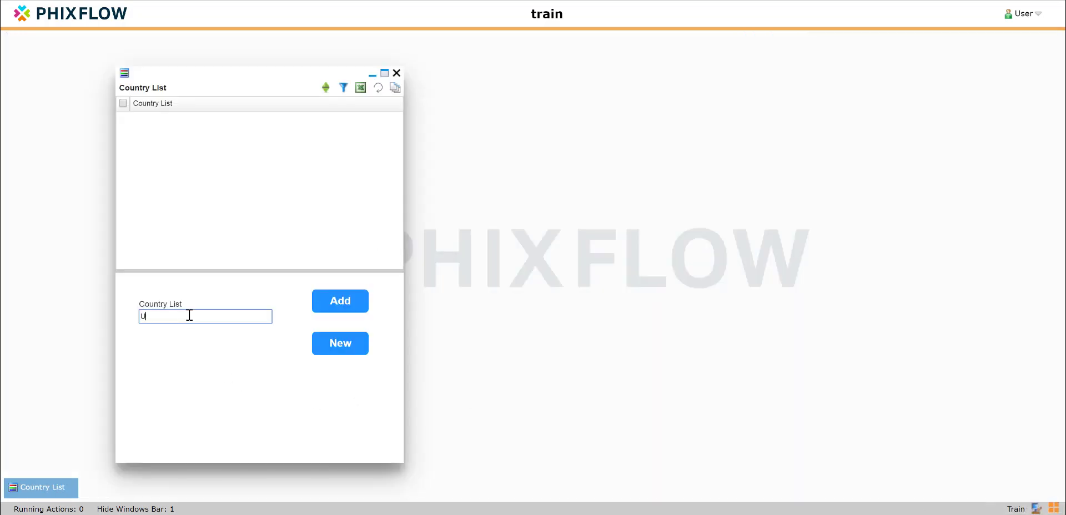
pyautogui.click(341, 302)
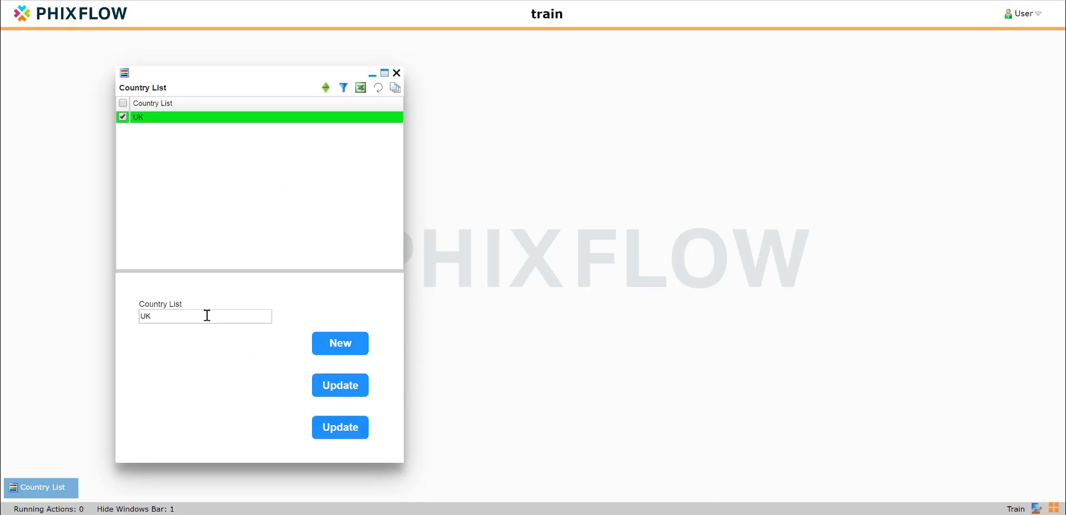
pyautogui.click(324, 351)
pyautogui.click(168, 319)
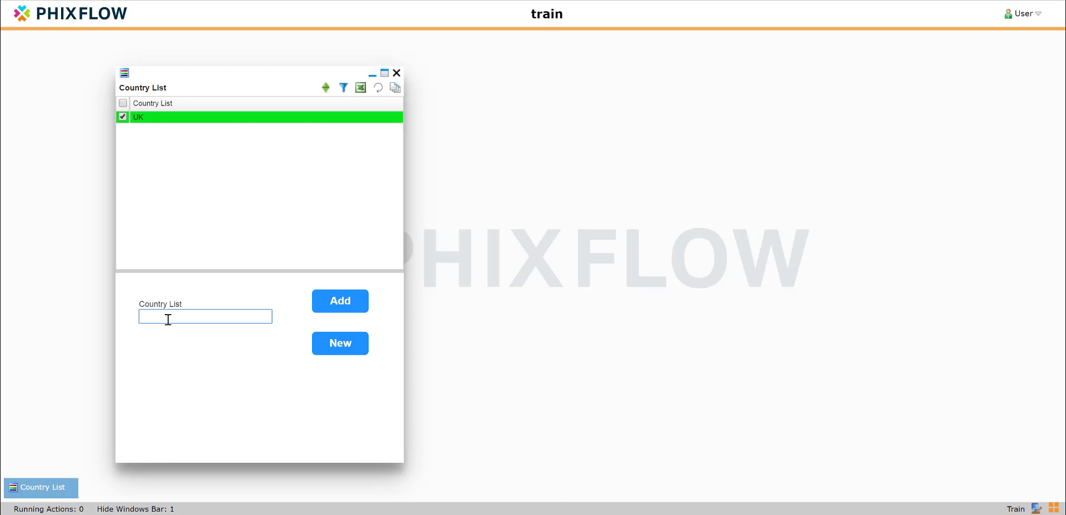
pyautogui.write('France')
pyautogui.click(339, 307)
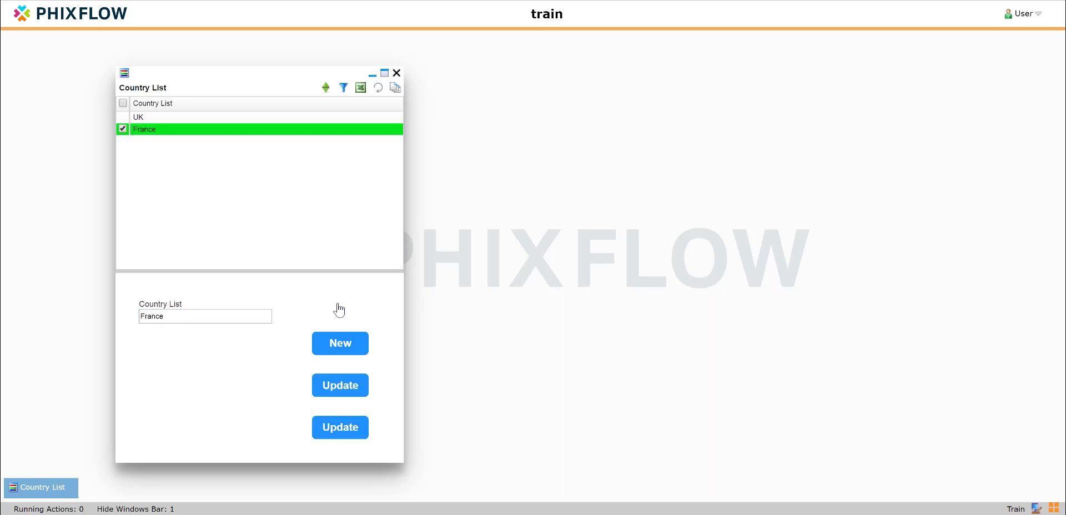
# Add Garmany, then correct it to Germany and update the entry.
pyautogui.click(345, 352)
pyautogui.click(186, 316)
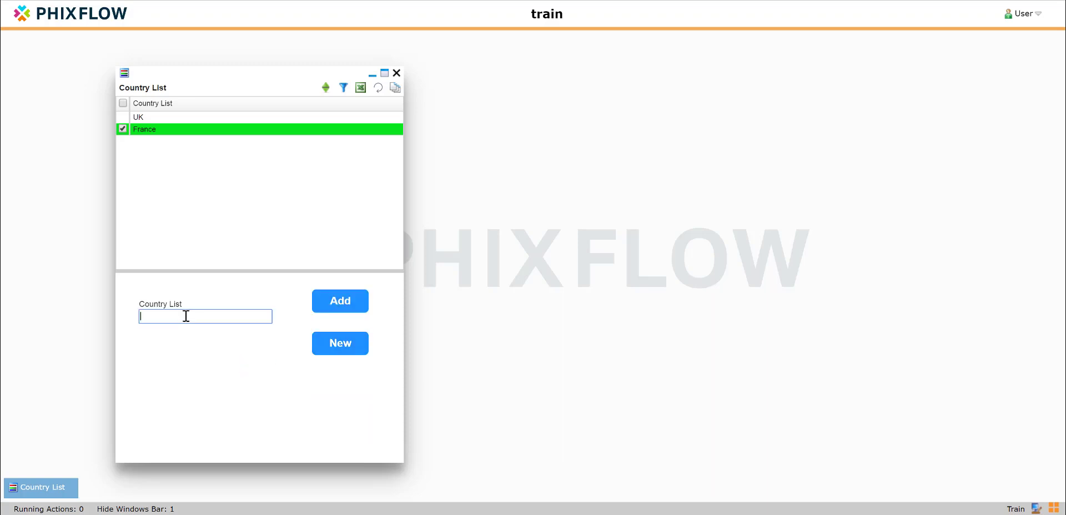
pyautogui.write('Garmany')
pyautogui.click(348, 301)
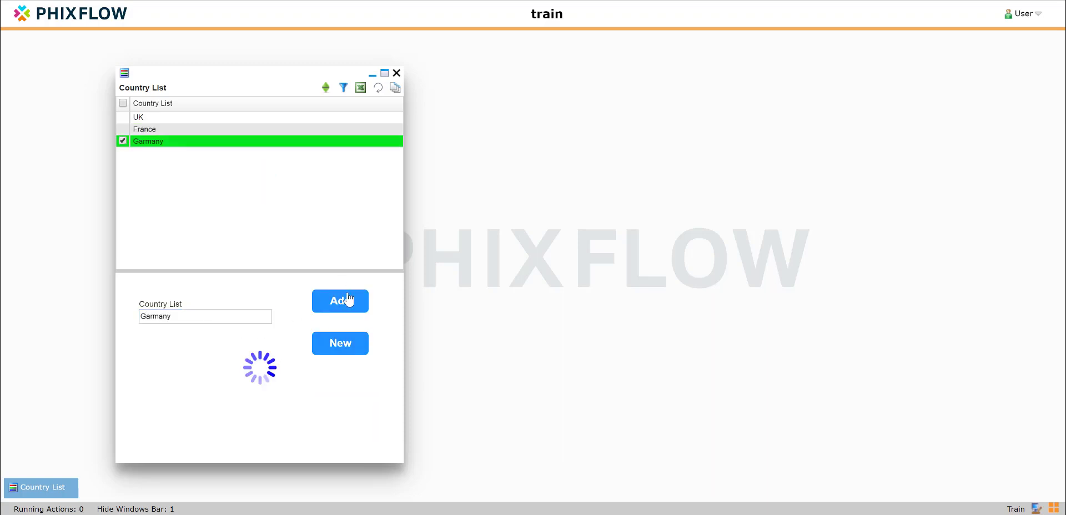
pyautogui.click(193, 315)
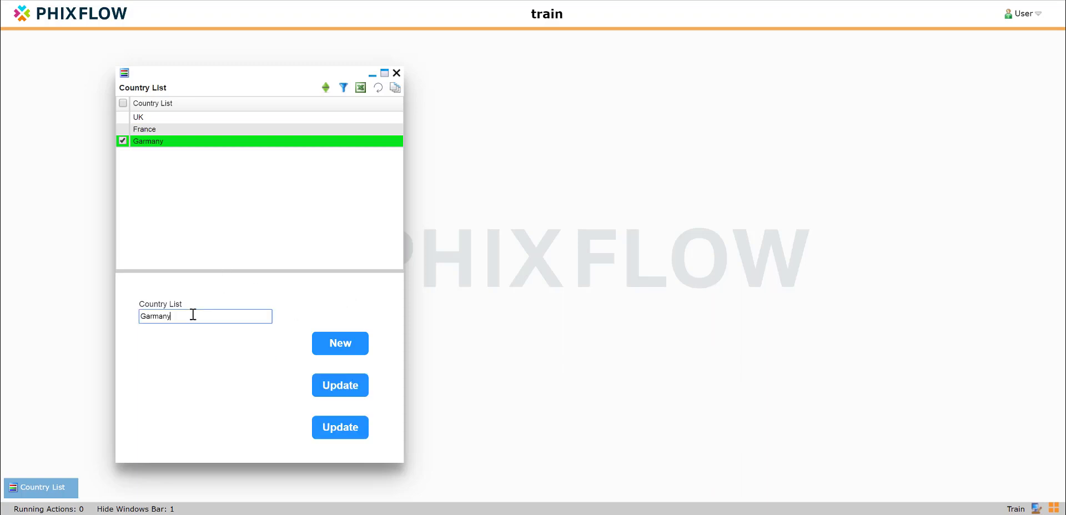
pyautogui.press('Left')
pyautogui.press('Delete')
pyautogui.write('e')
pyautogui.click(340, 385)
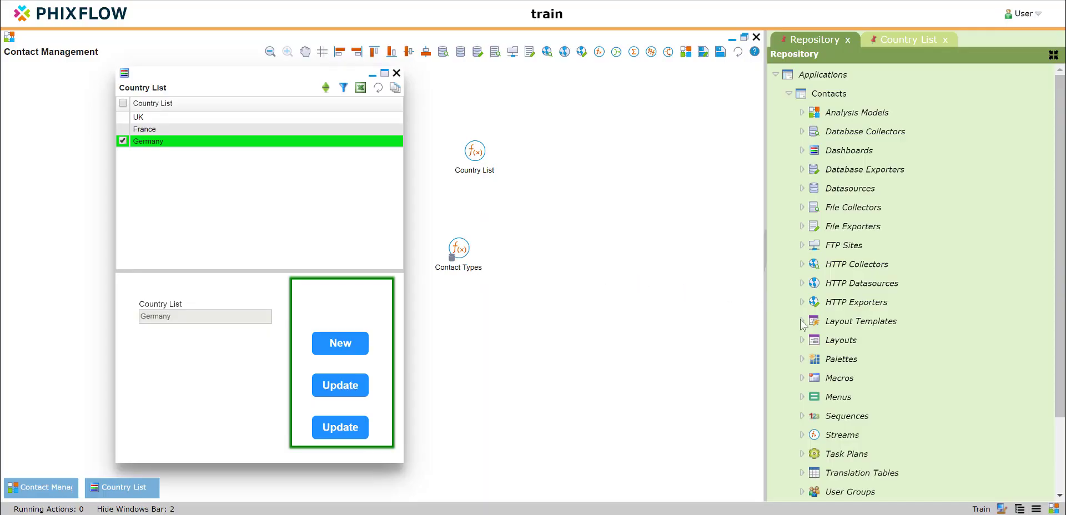
# Change the Area template's Name to 'Basic Form Edit Buttons Template' and save and close it.
pyautogui.click(801, 322)
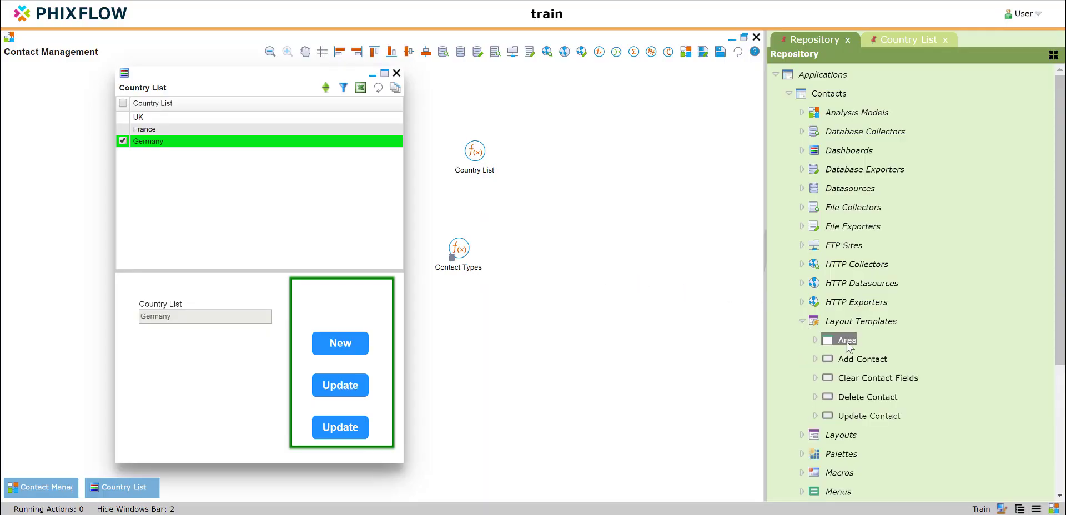
pyautogui.doubleClick(848, 341)
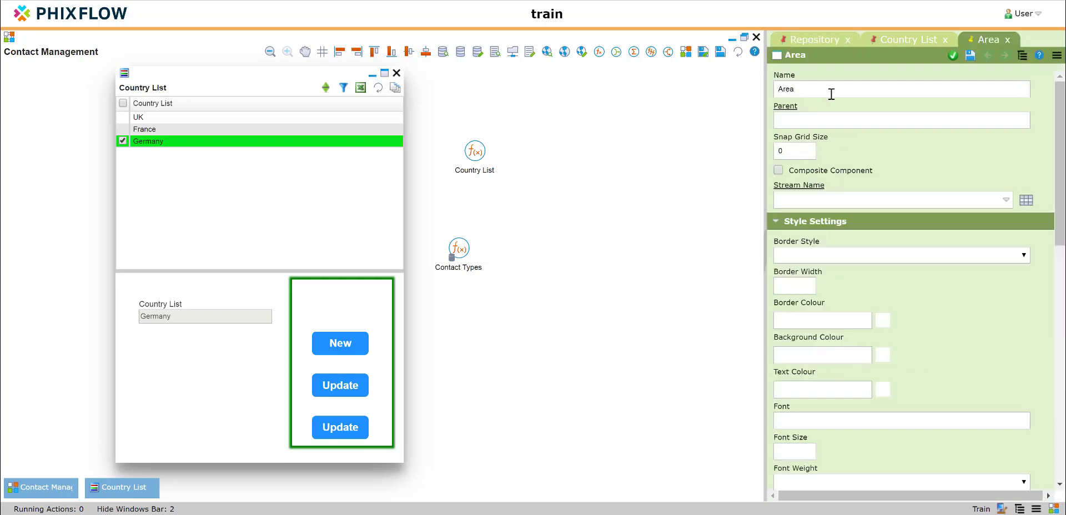
pyautogui.click(830, 94)
pyautogui.press('BackSpace')
pyautogui.press('BackSpace')
pyautogui.press('BackSpace')
pyautogui.press('BackSpace')
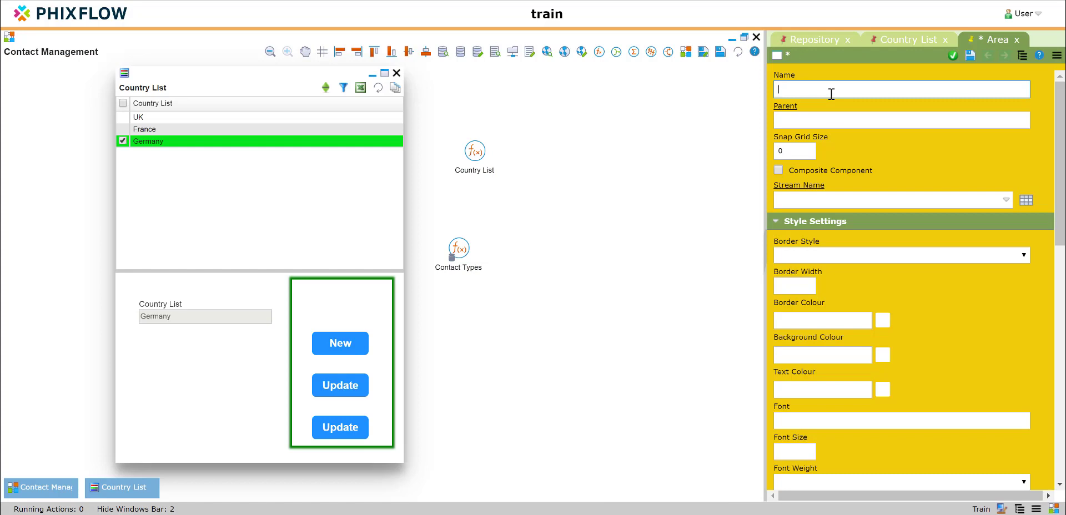
pyautogui.write('Basic Form Edit B')
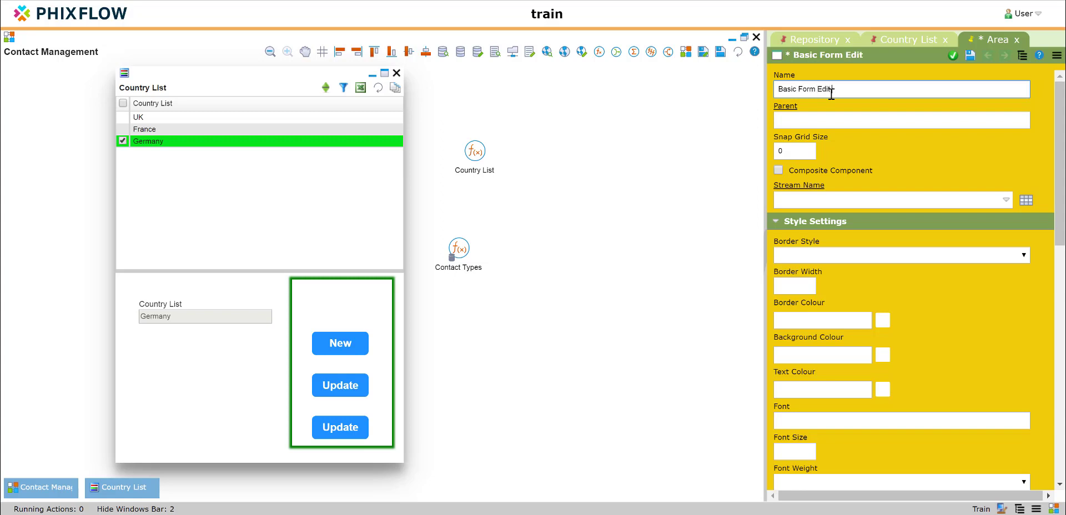
pyautogui.write('uttons Template')
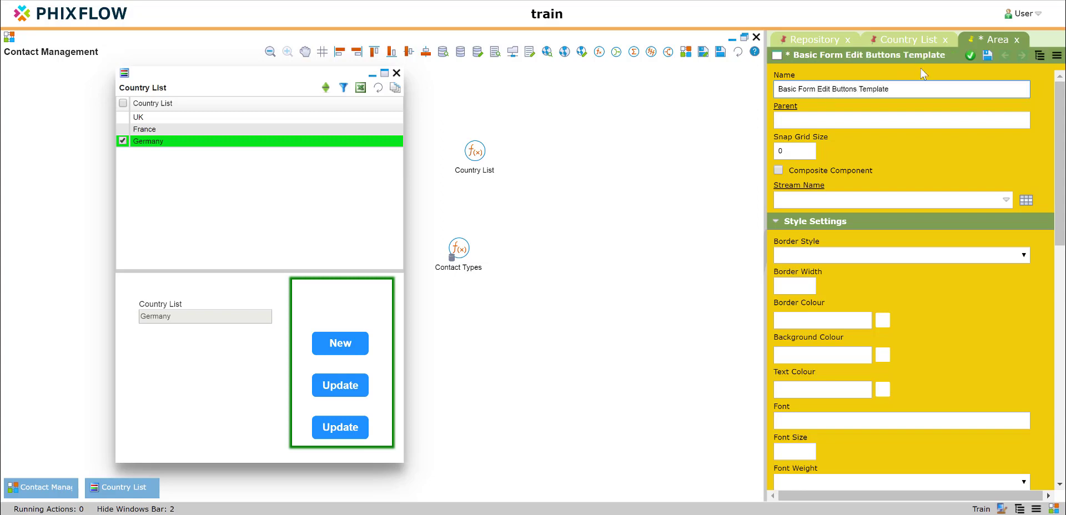
pyautogui.click(969, 58)
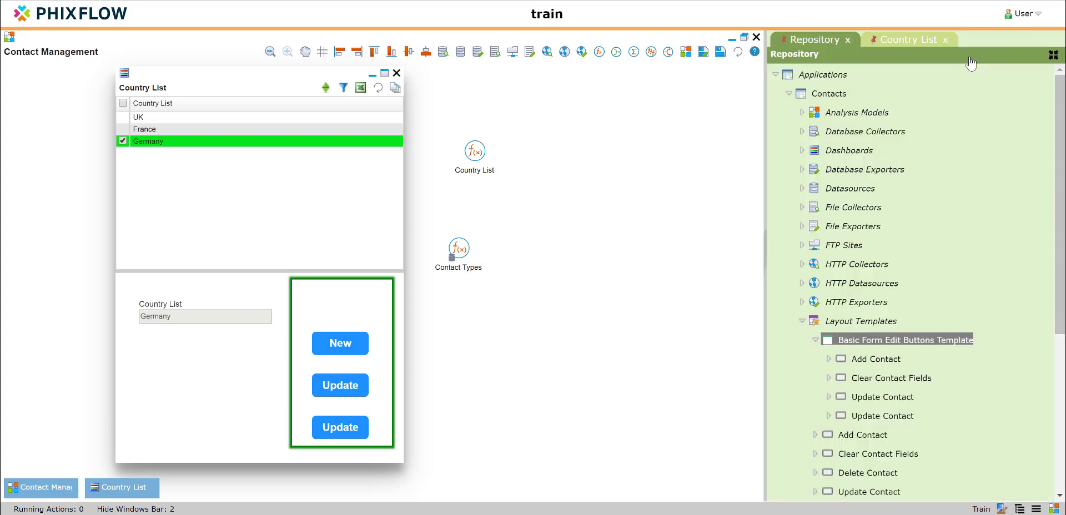